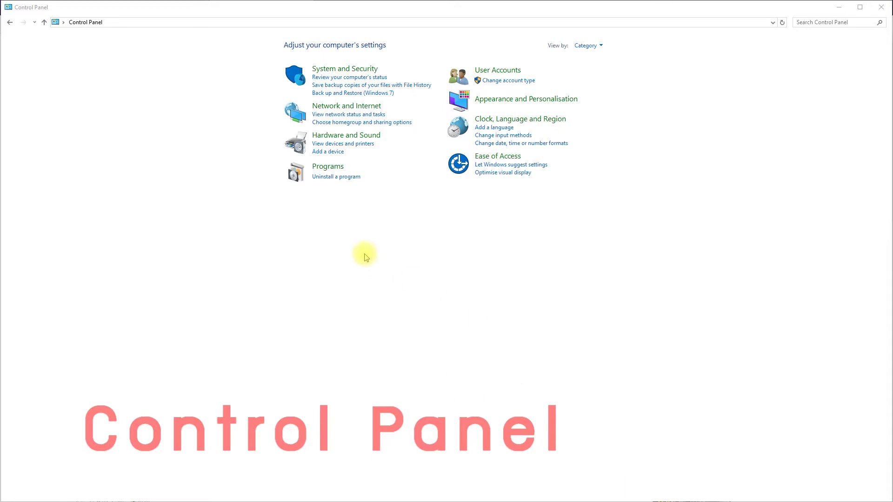
Step: Open the Wacom Tablet Properties from Hardware and Sound and review the pen, eraser, mapping and ExpressKeys settings
left_click(335, 137)
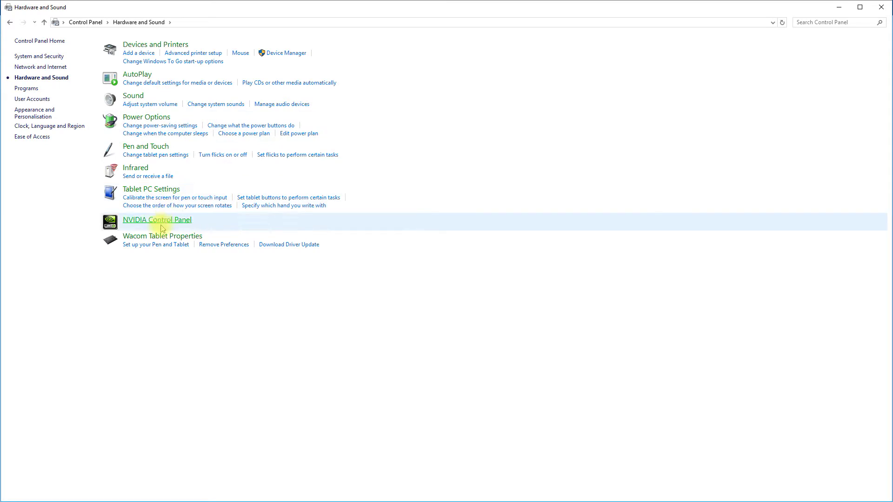
left_click(157, 240)
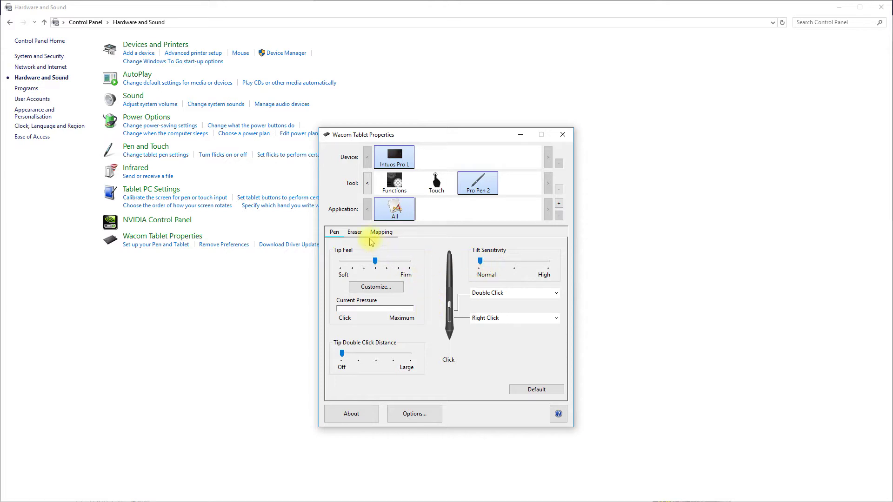
left_click(356, 233)
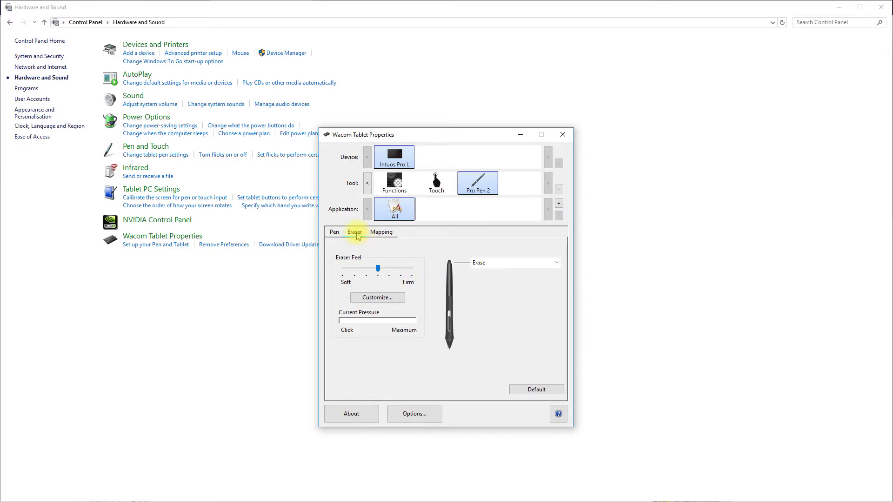
left_click(383, 235)
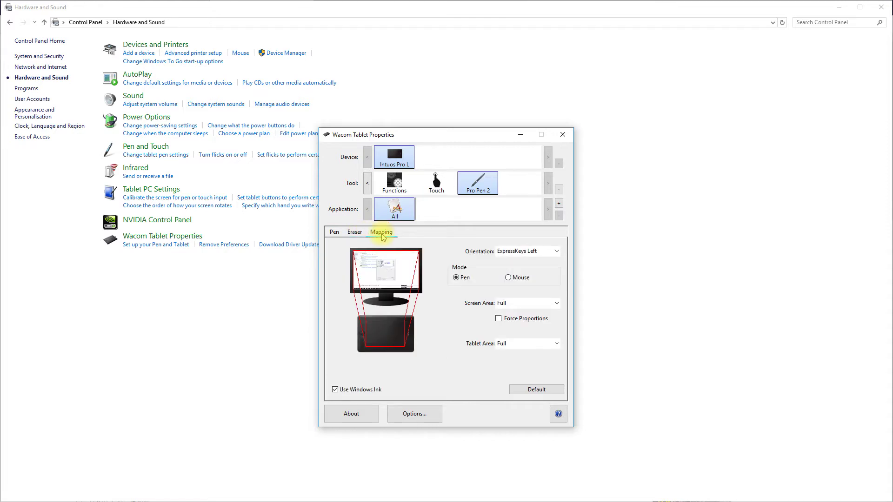
left_click(337, 235)
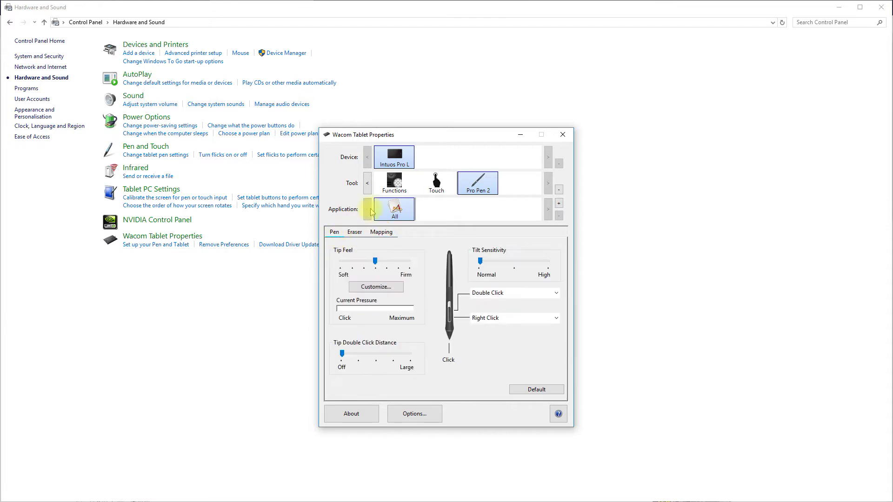
left_click(413, 189)
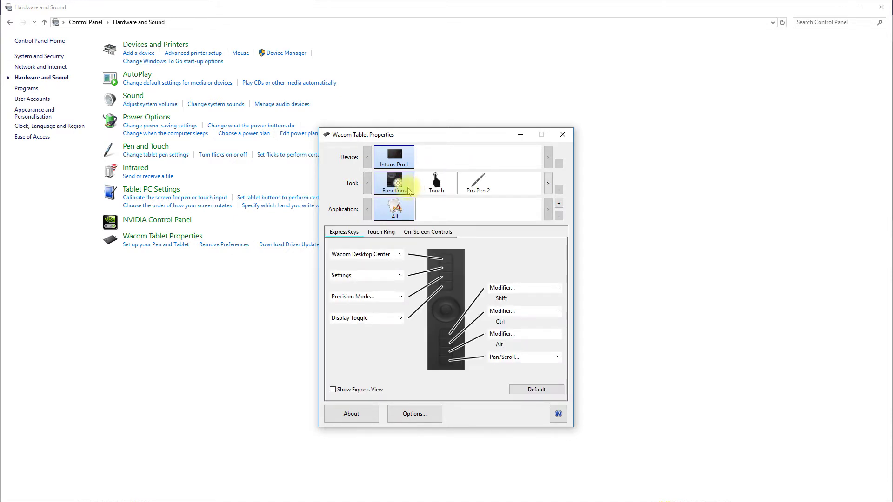
left_click(333, 390)
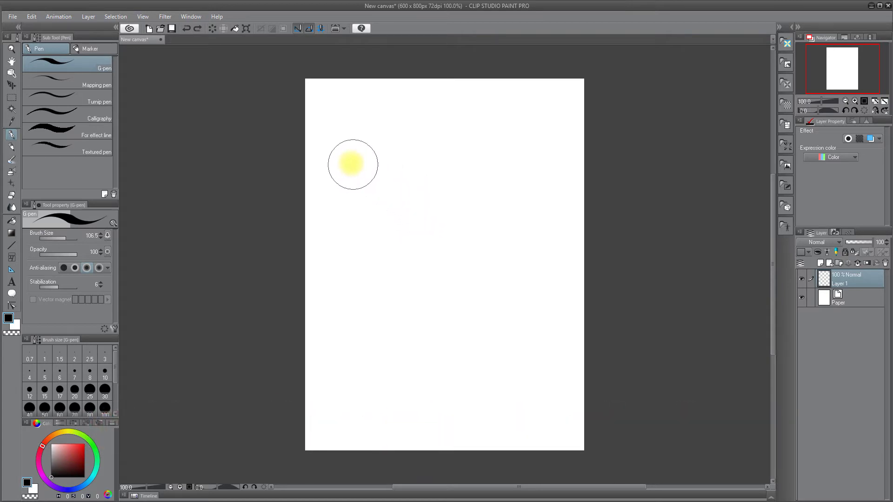
Step: Draw three diagonal test strokes with the G-pen at brush size 106.5 and clear the layer
mouse_move(351, 217)
left_mouse_down()
mouse_move(375, 185)
mouse_move(486, 129)
left_mouse_up()
mouse_move(366, 304)
left_mouse_down()
mouse_move(381, 275)
mouse_move(388, 300)
mouse_move(527, 169)
left_mouse_up()
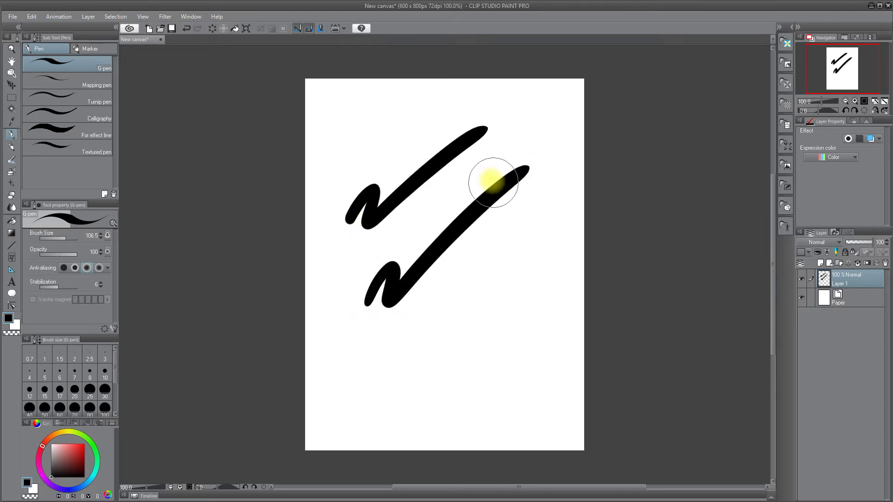
mouse_move(391, 371)
left_mouse_down()
mouse_move(413, 339)
mouse_move(434, 336)
mouse_move(552, 229)
left_mouse_up()
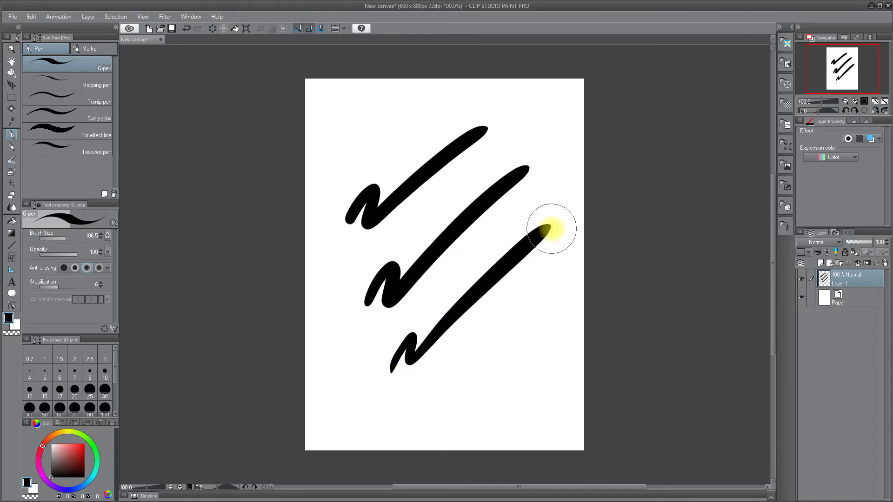
key("Delete")
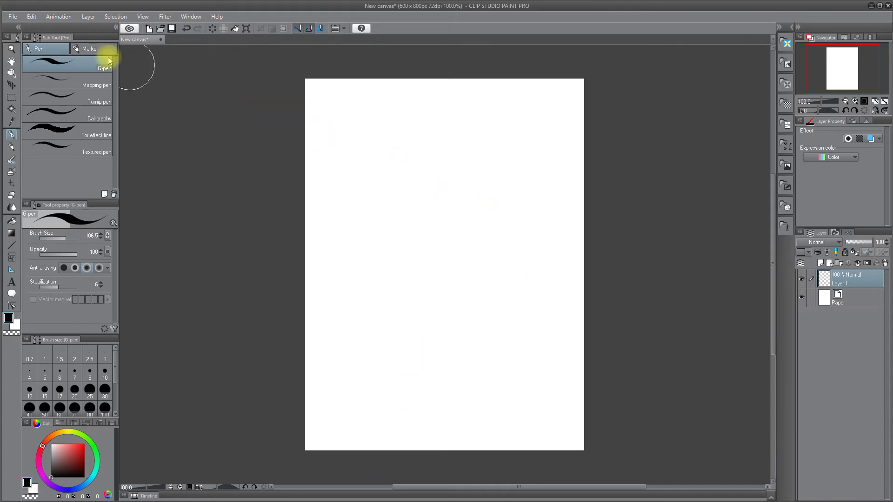
Step: Bend the pen pressure curve downward with control points at about 57% pressure/0% output and 100% pressure/60% output, and apply it
left_click(14, 17)
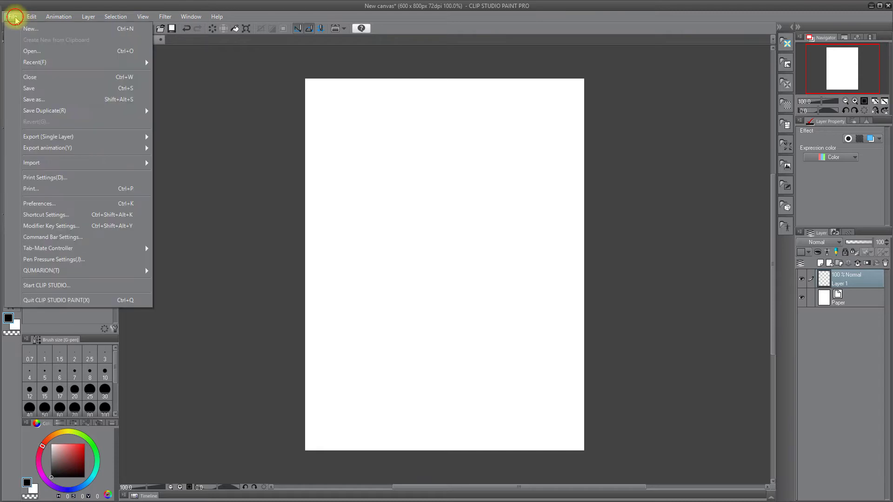
left_click(62, 259)
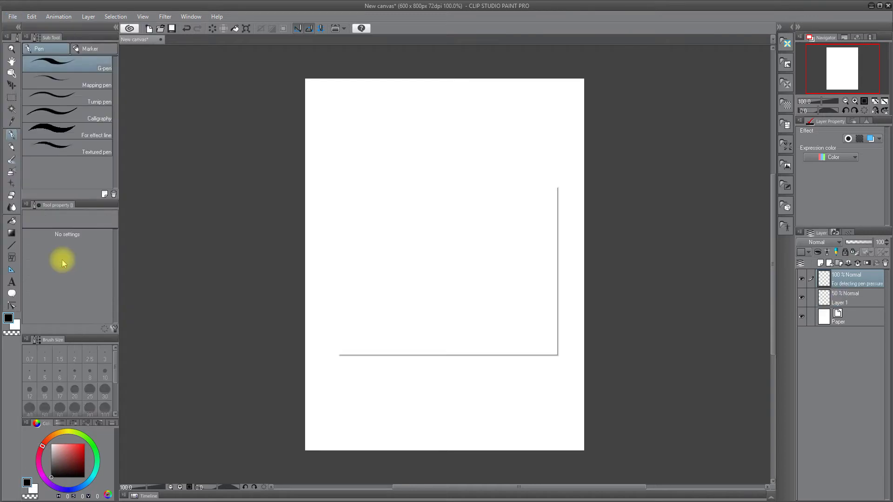
left_click(390, 317)
left_click_drag(390, 317, 415, 339)
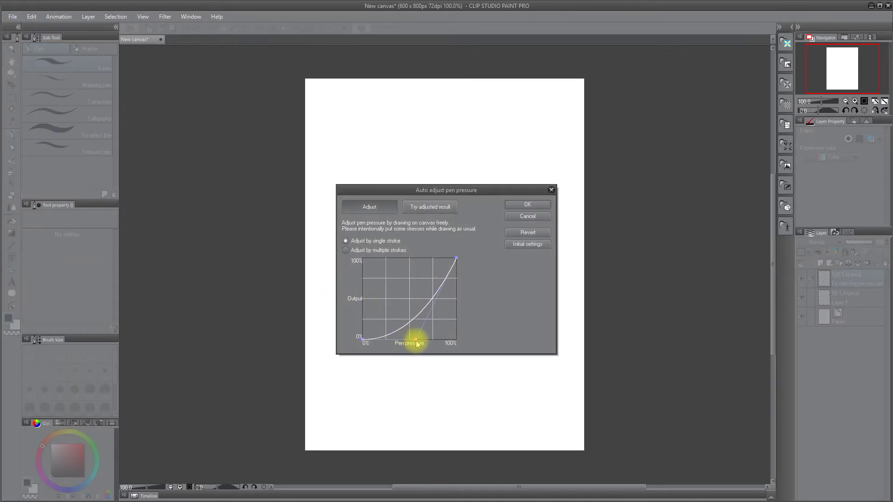
left_click_drag(443, 306, 457, 293)
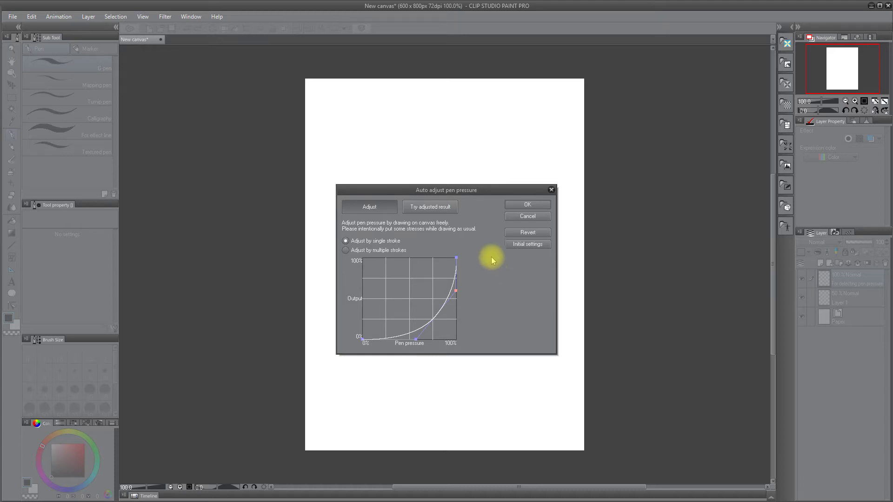
left_click_drag(479, 194, 484, 210)
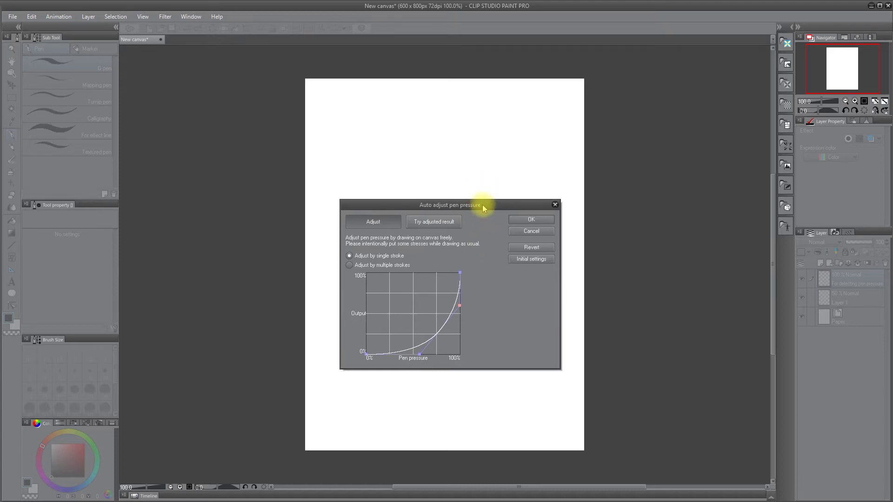
left_click(530, 219)
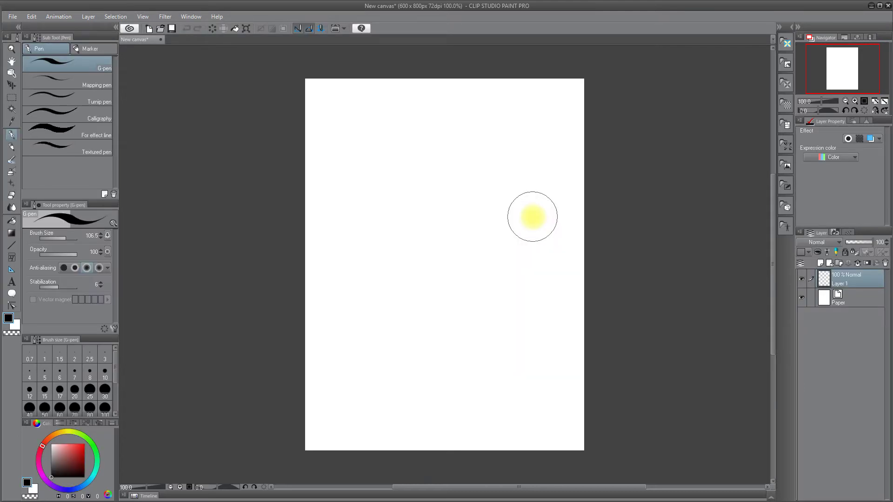
Step: Test the adjusted pen pressure by drawing three diagonal G-pen strokes down the canvas
mouse_move(366, 240)
left_mouse_down()
mouse_move(389, 235)
mouse_move(502, 144)
left_mouse_up()
left_click_drag(373, 308, 533, 180)
mouse_move(384, 370)
left_mouse_down()
mouse_move(404, 342)
mouse_move(528, 249)
left_mouse_up()
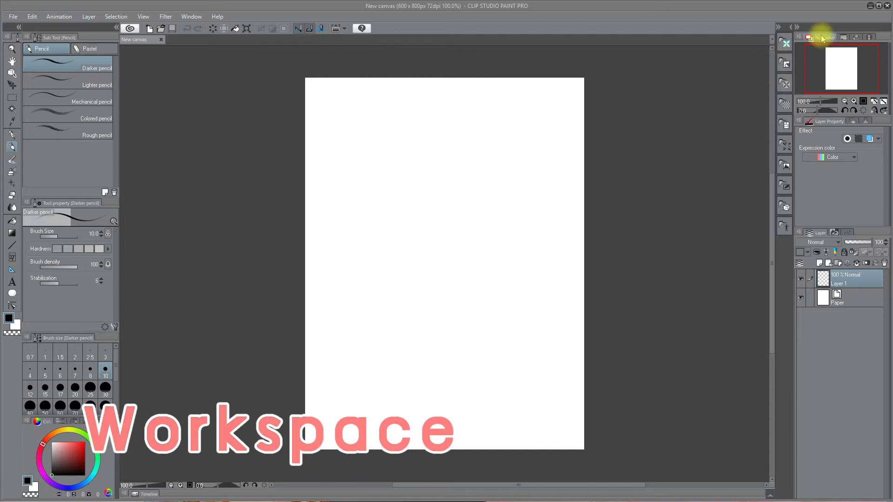
Step: Undock the Navigator and Sub View palettes and float them one below the other beside the canvas
left_click_drag(822, 39, 175, 65)
left_click_drag(824, 37, 180, 184)
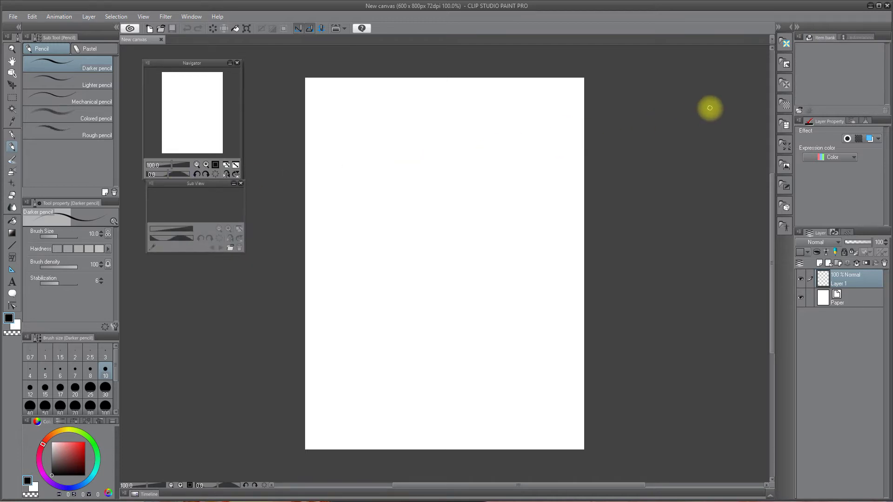
Step: Hide the Item bank, Information, Layer Property and Search Layer palettes so the Layer palette heads its column
left_click(800, 37)
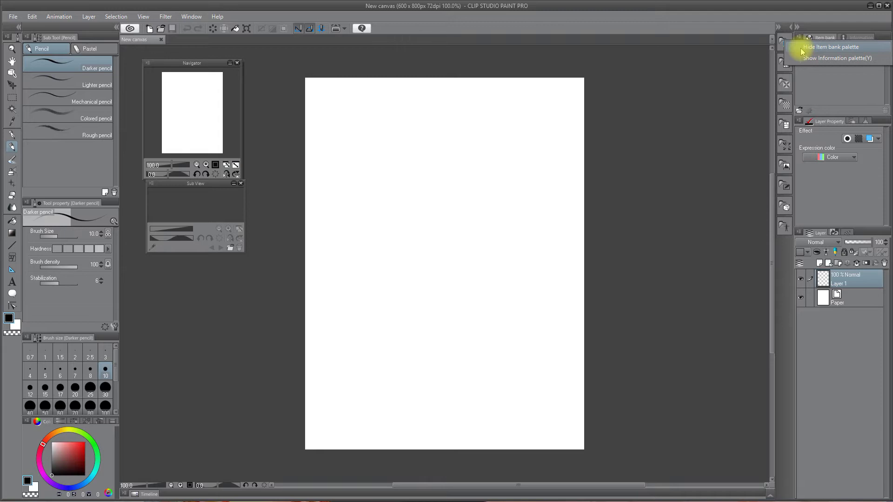
left_click(802, 48)
left_click(799, 36)
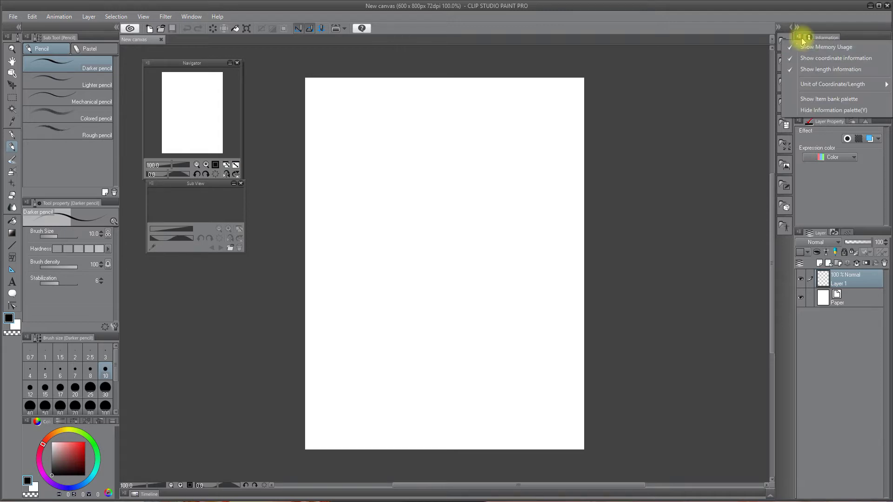
left_click(806, 110)
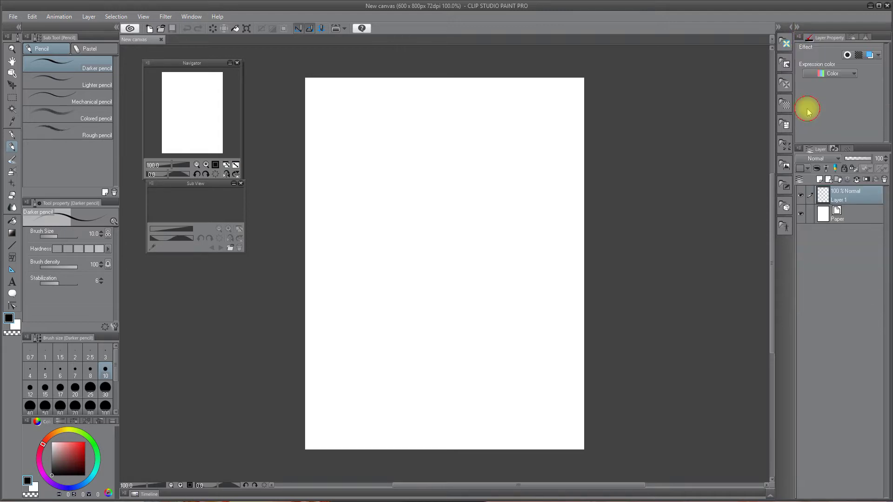
left_click(852, 37)
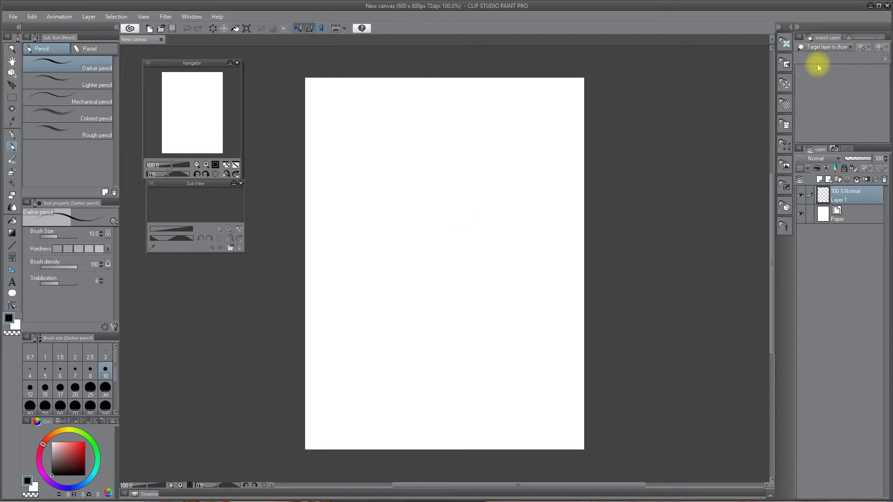
left_click(799, 37)
left_click(823, 367)
Step: Move the Sub Tool palette column beside the Layer palette and dock the color palettes above the layers
left_click_drag(46, 37, 734, 40)
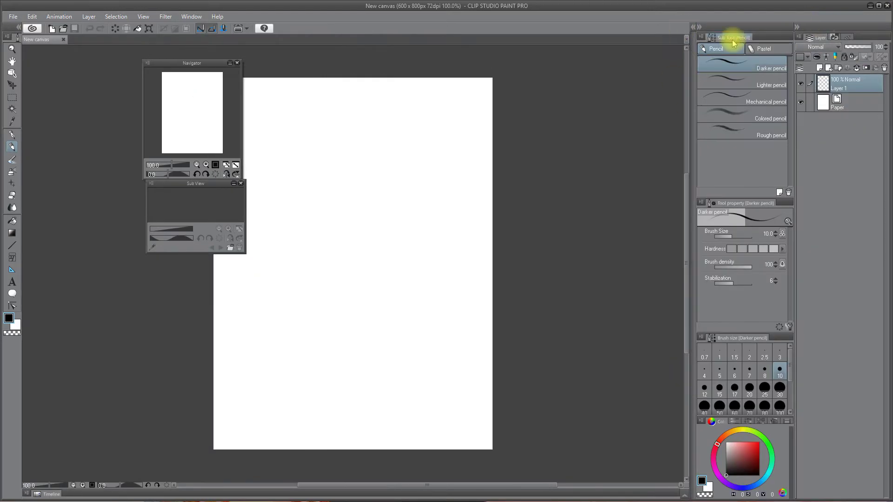
left_click_drag(717, 421, 842, 106)
left_click_drag(734, 420, 842, 112)
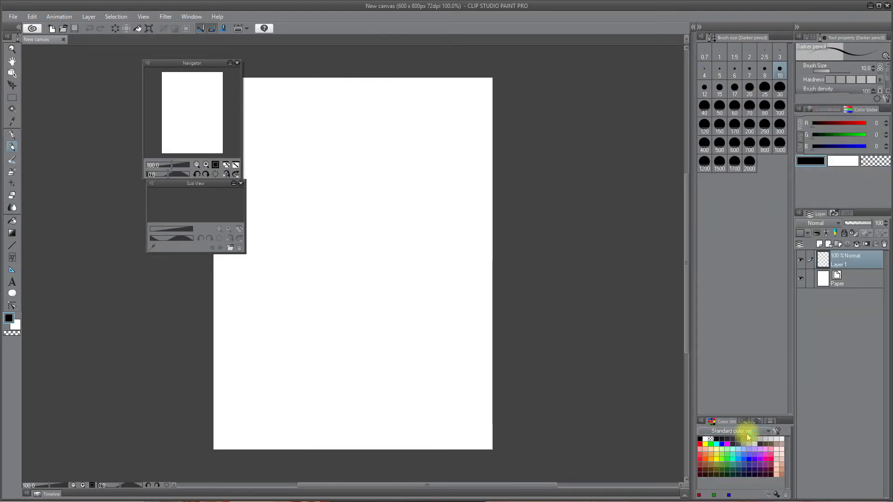
Step: Hide the Color Slider and the other unneeded color palettes, keeping the Color Wheel above the Layer palette
left_click(799, 109)
left_click(819, 160)
left_click(700, 421)
left_click(758, 428)
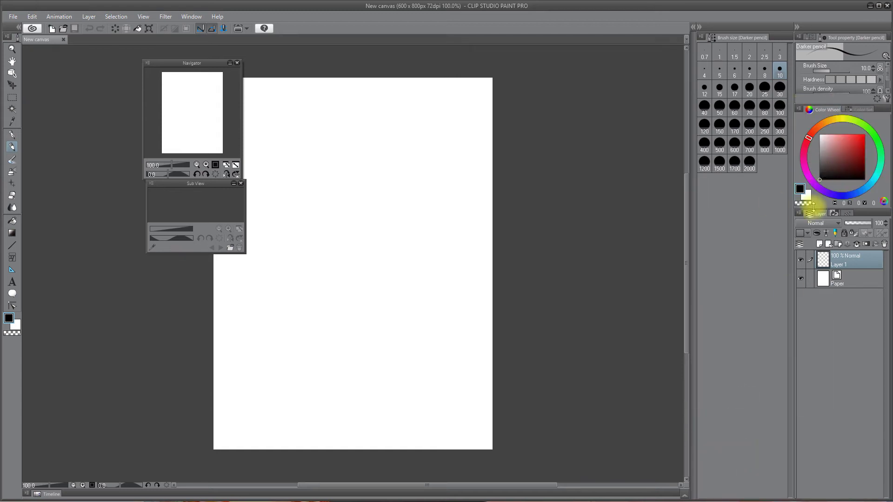
Step: Narrow the Brush Size column to a single strip and dock the Tool palette with the Sub Tool palette above the Color Wheel
left_click(810, 38)
left_click_drag(689, 66, 766, 66)
left_click(7, 36)
mouse_move(40, 99)
mouse_move(14, 36)
left_mouse_down()
mouse_move(722, 107)
mouse_move(841, 265)
left_mouse_up()
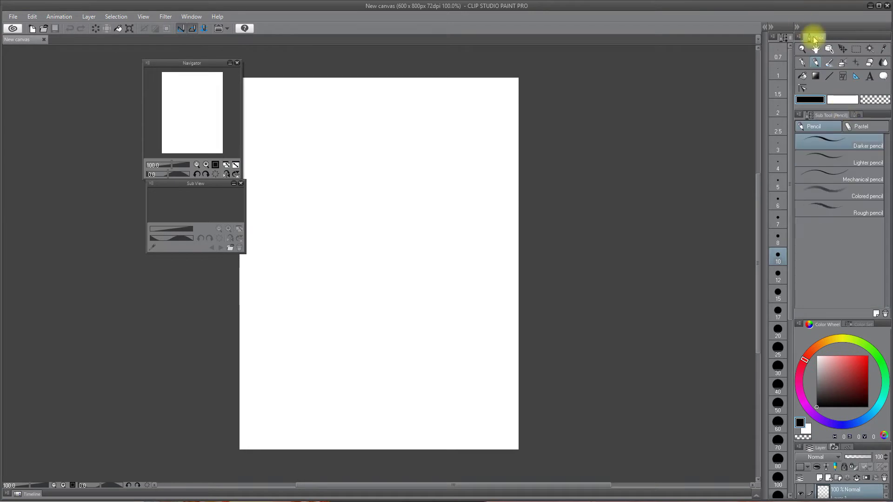
left_click_drag(814, 34, 834, 303)
Step: Hide the Timeline palette and stack the floating Navigator and Sub View palettes along the workspace's left edge
left_click(27, 493)
left_click_drag(168, 64, 27, 50)
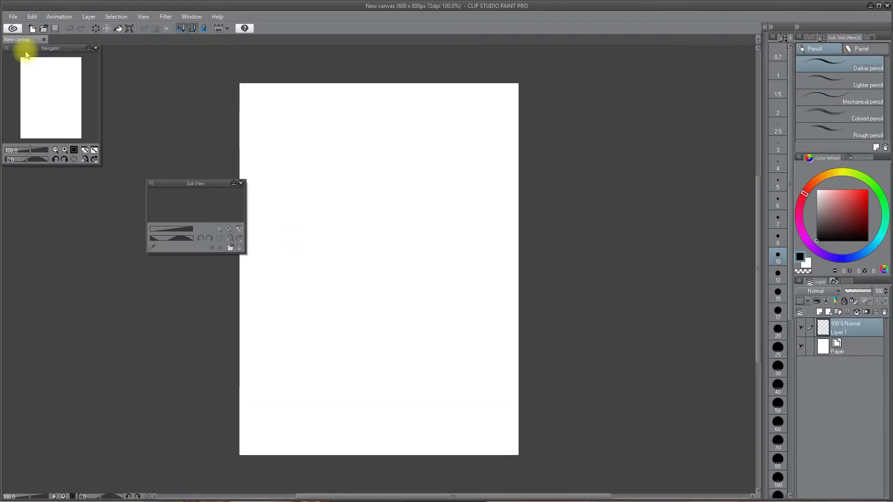
left_click_drag(195, 184, 94, 295)
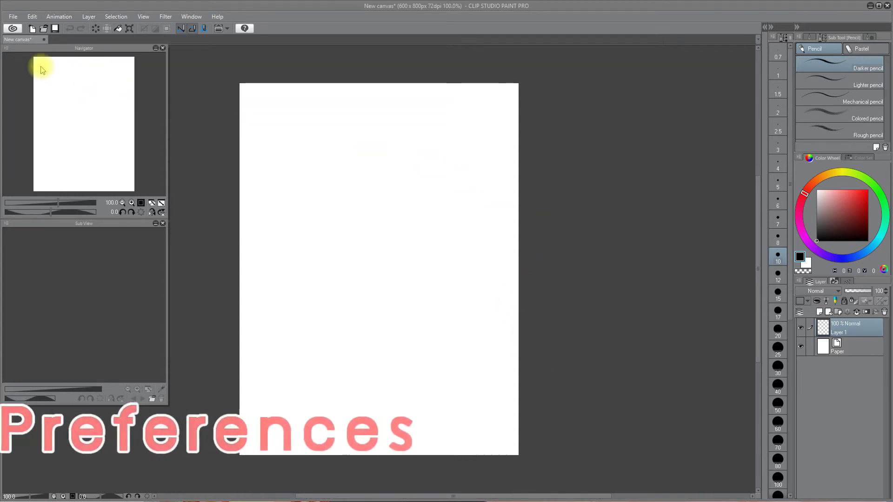
Step: Darken the Dark color interface theme in the Preferences by reducing its density adjustment to the minimum
left_click(15, 18)
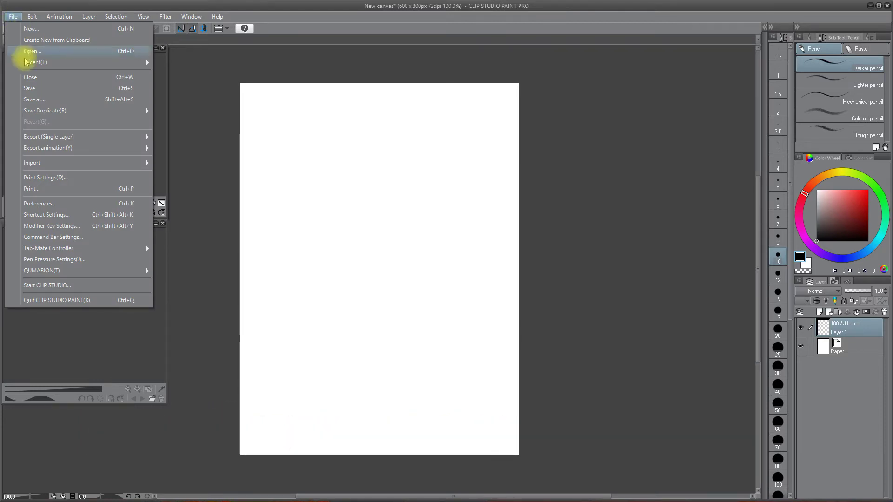
left_click(55, 204)
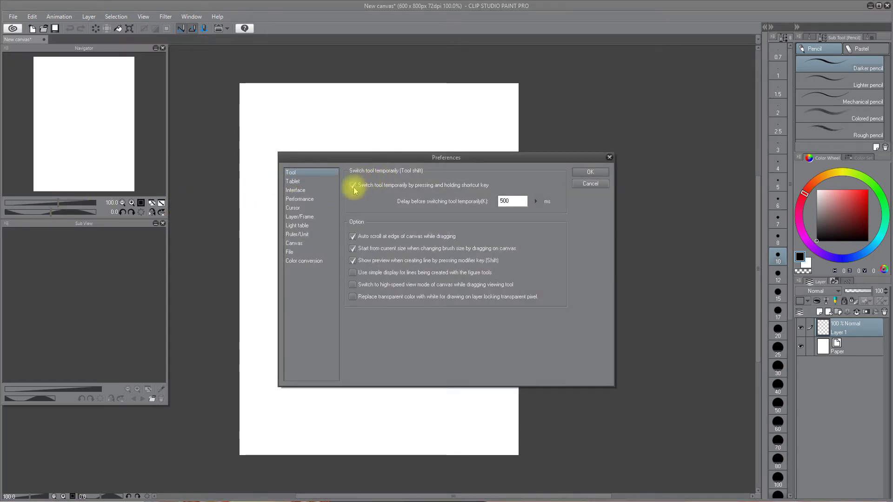
left_click(324, 191)
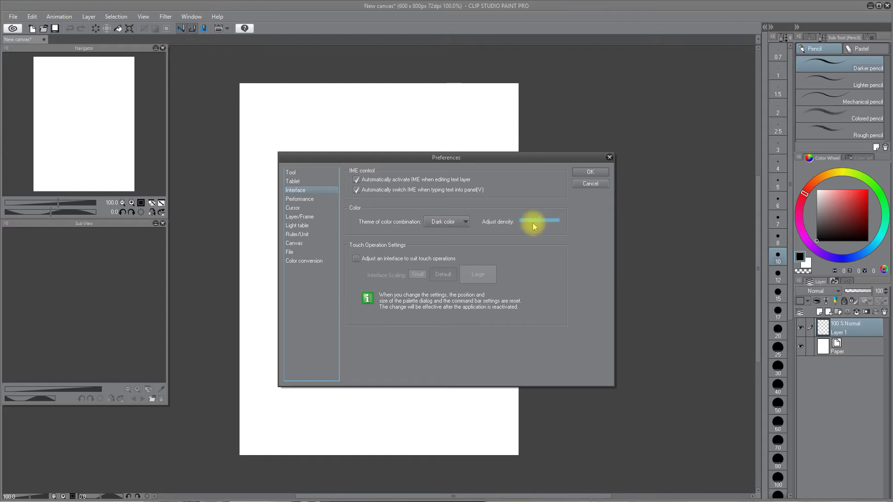
left_click_drag(525, 222, 521, 222)
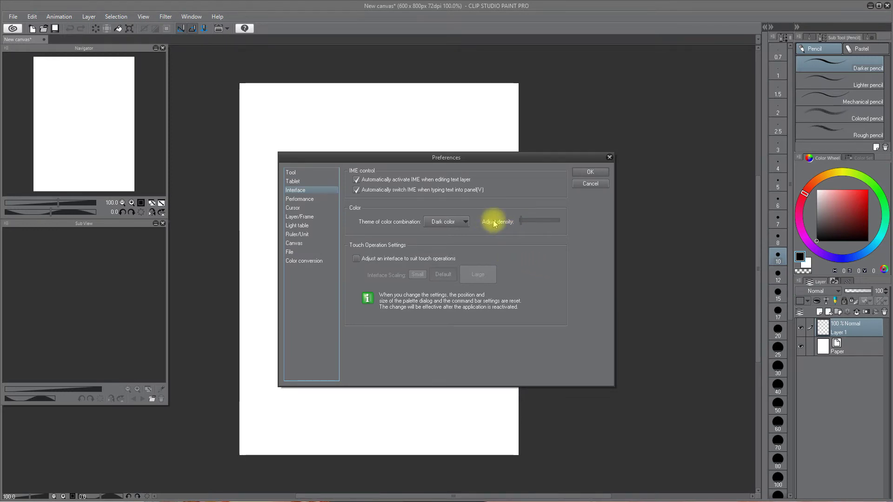
Step: Set the brush-type, pen-type and eraser-type cursor shapes to Brush size and Dot, and apply the preferences
left_click(325, 199)
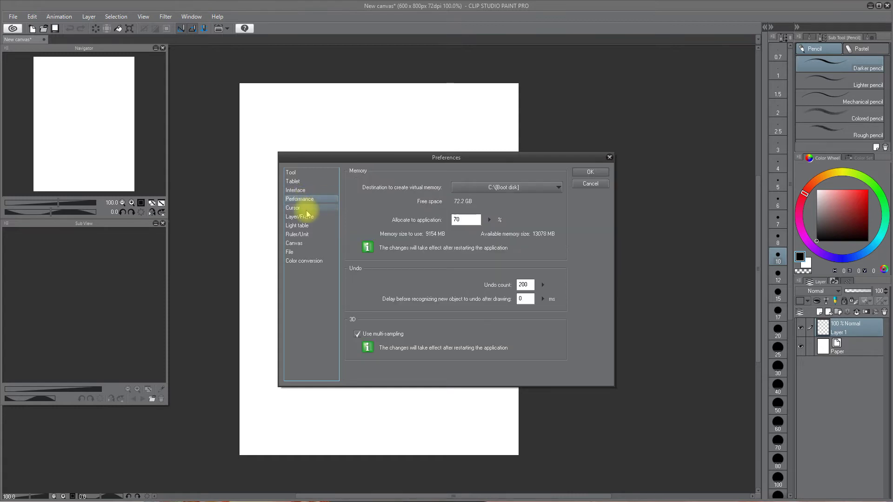
left_click(307, 210)
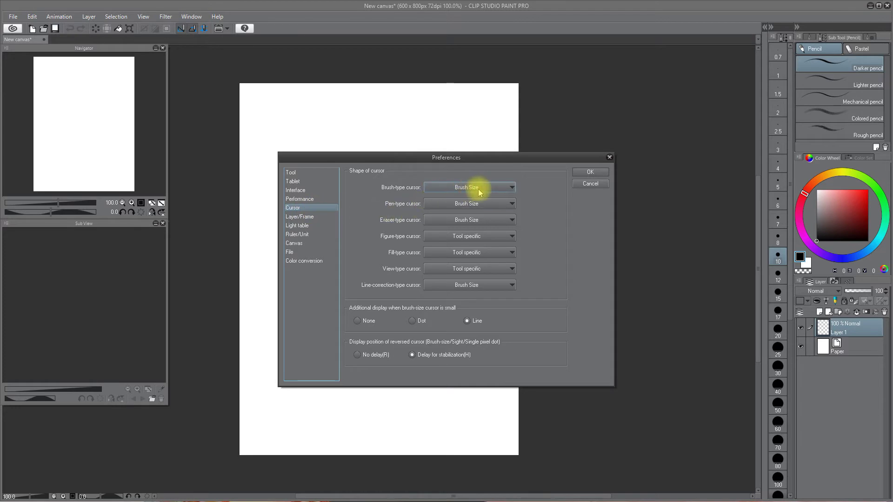
left_click(497, 191)
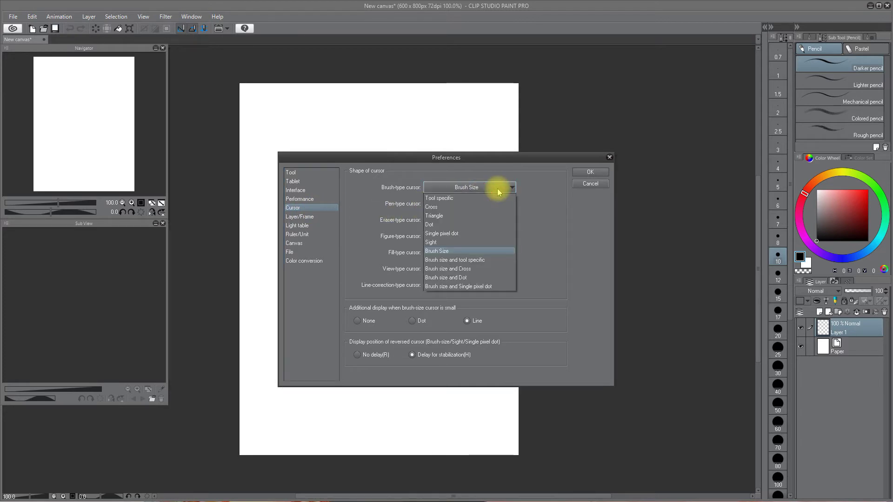
left_click(464, 278)
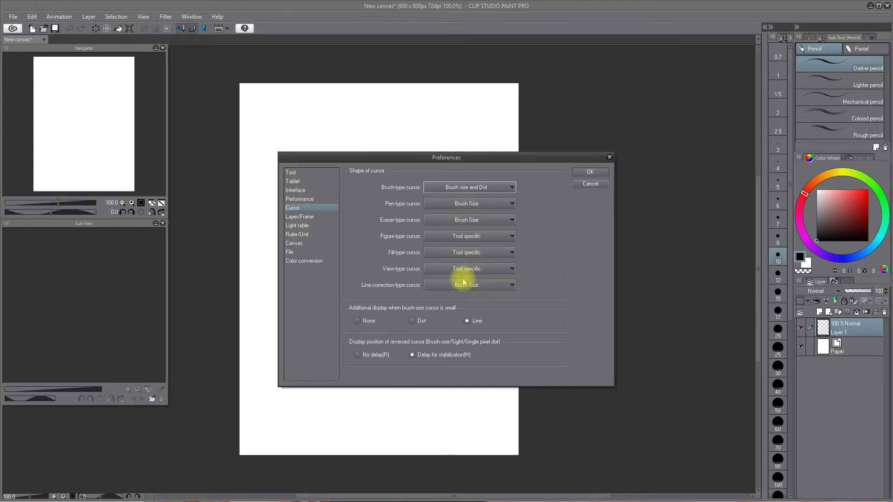
left_click(469, 203)
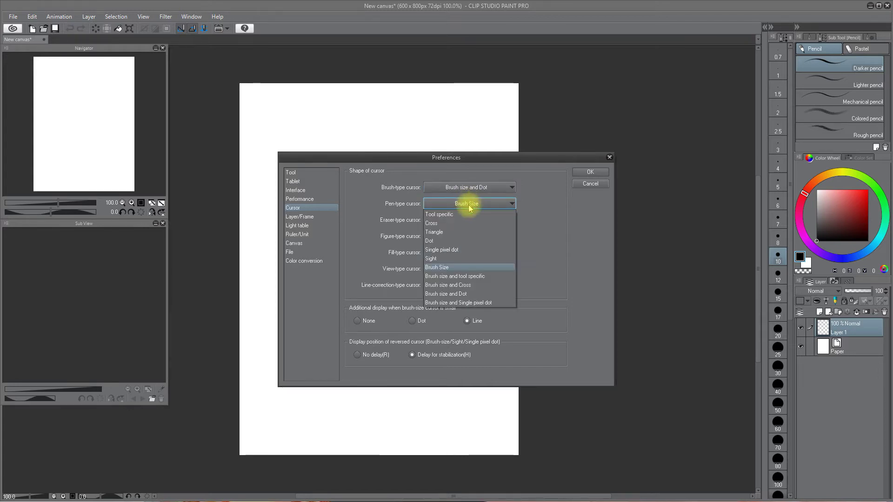
left_click(468, 290)
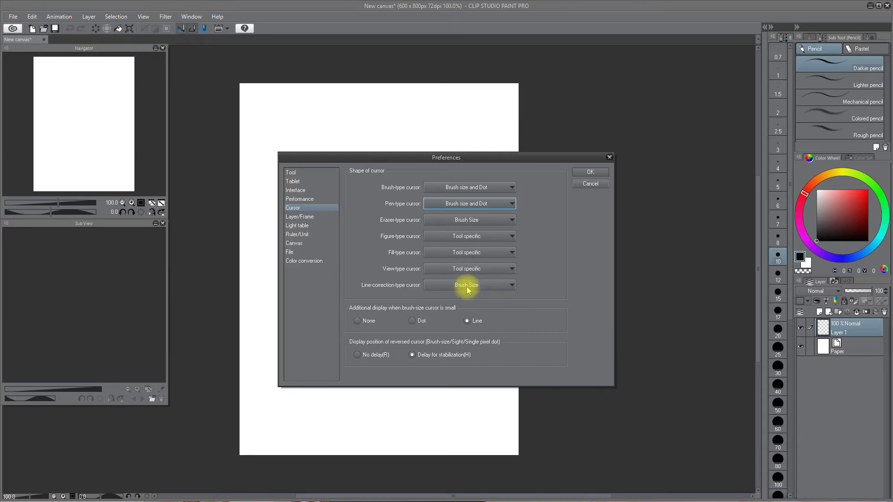
left_click(464, 227)
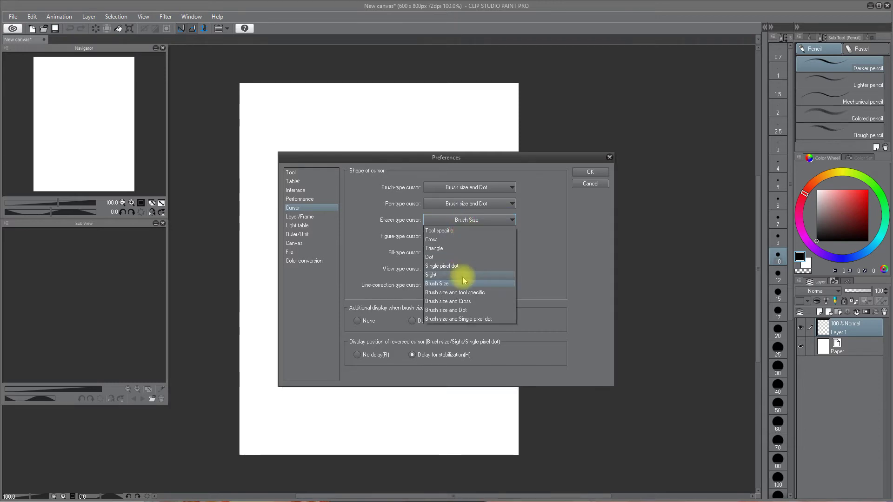
left_click(462, 313)
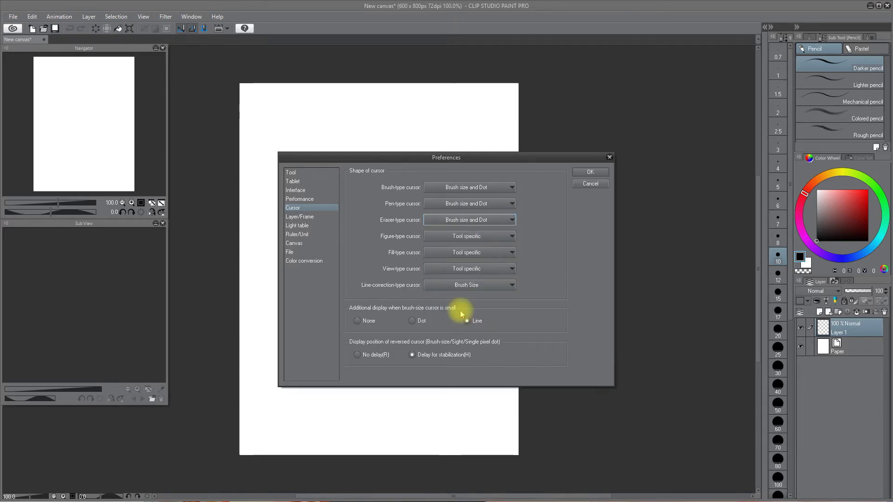
left_click(532, 221)
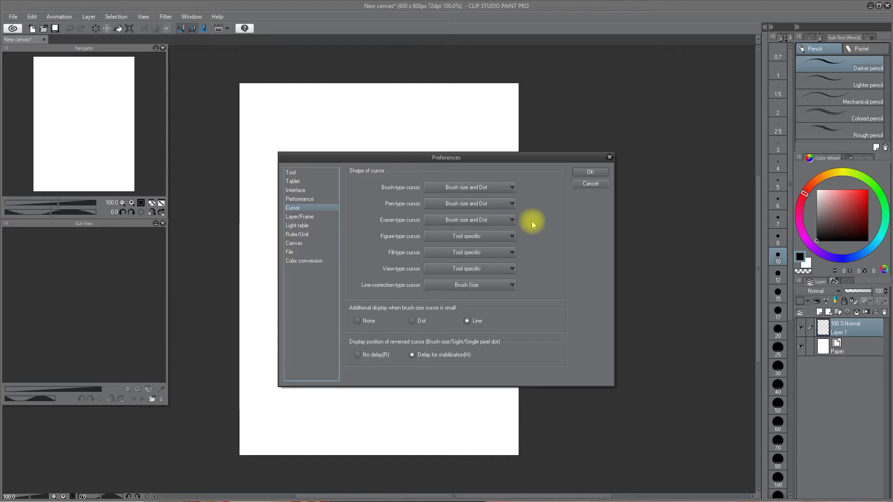
left_click(590, 172)
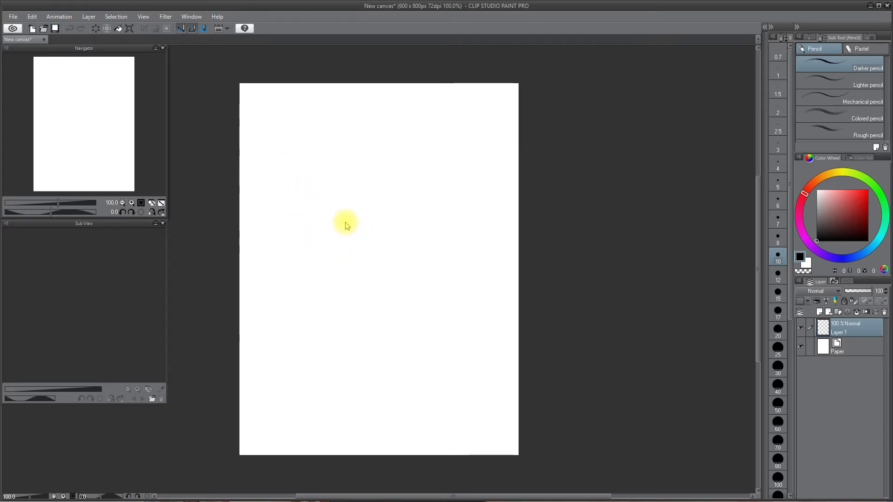
Step: Paint several test dabs and short strokes with the Darker pencil around the canvas's upper middle
left_click_drag(340, 229, 387, 241)
left_click(369, 235)
left_click(391, 218)
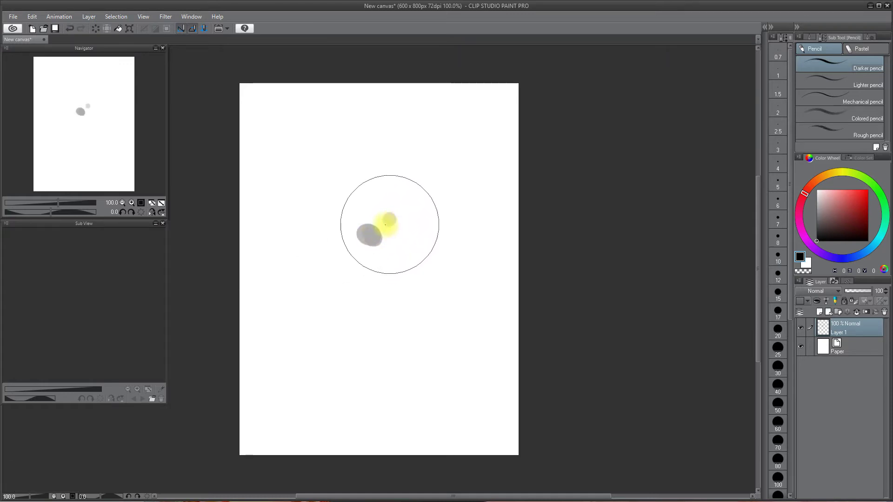
left_click(369, 208)
left_click(375, 232)
left_click(375, 209)
left_click(401, 209)
mouse_move(416, 215)
left_mouse_down()
mouse_move(394, 247)
mouse_move(414, 216)
mouse_move(429, 233)
left_mouse_up()
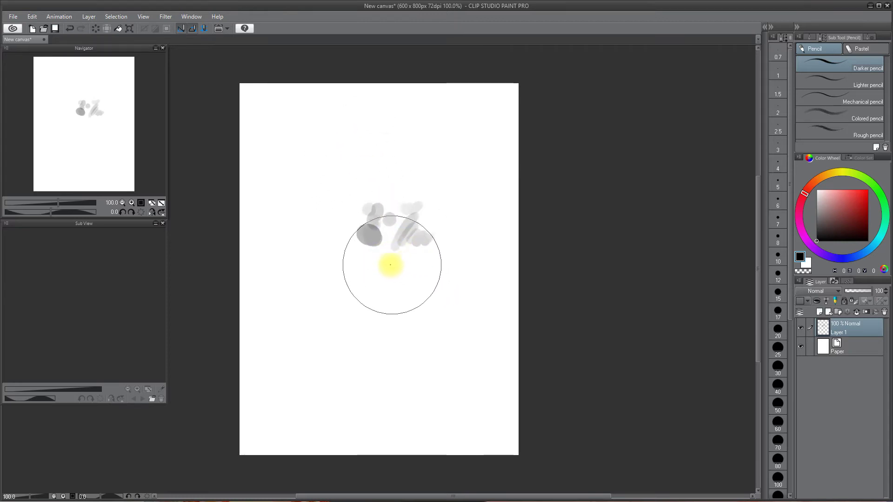
left_click_drag(393, 262, 402, 261)
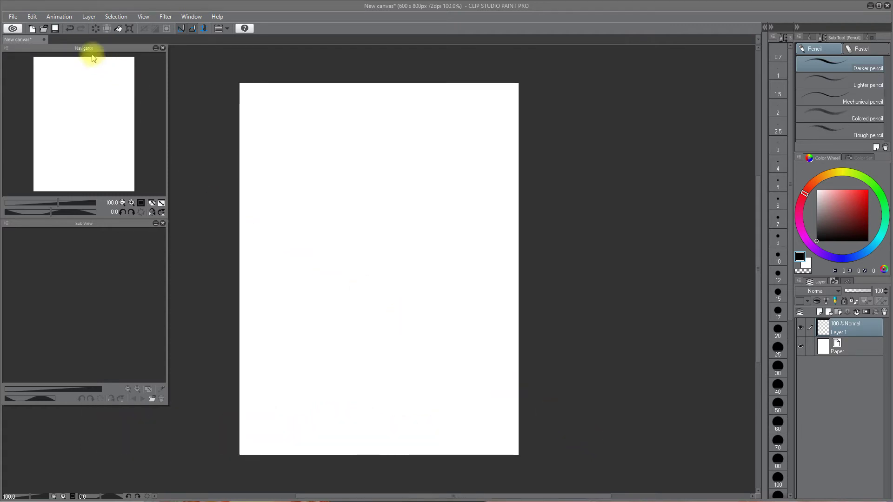
Step: Create a new 600 × 800 px illustration canvas with a resolution of 300 dpi
left_click(14, 17)
left_click(21, 27)
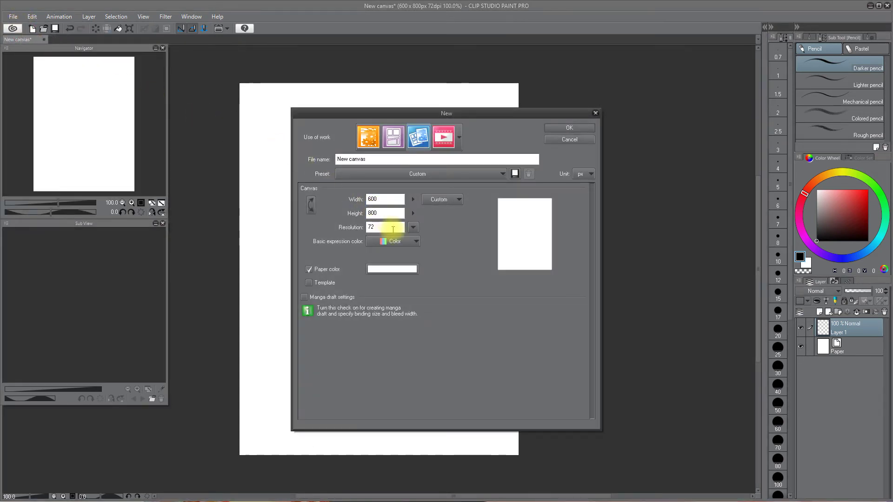
left_click(413, 227)
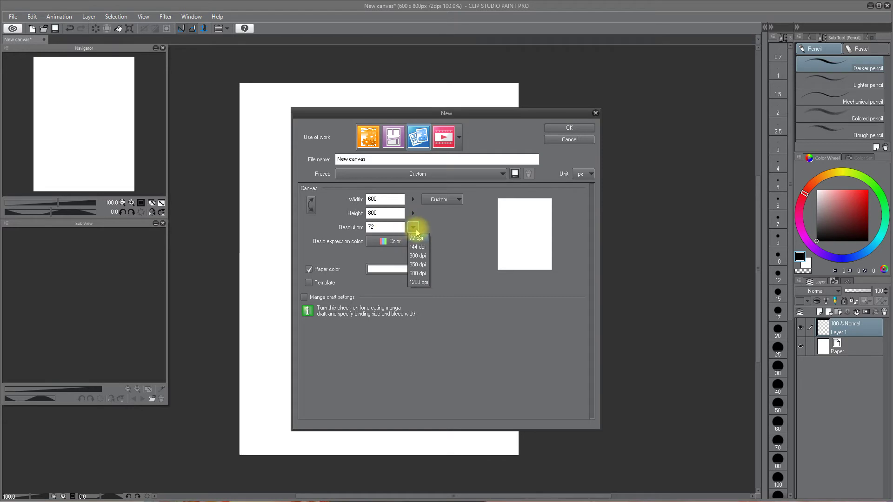
left_click(421, 256)
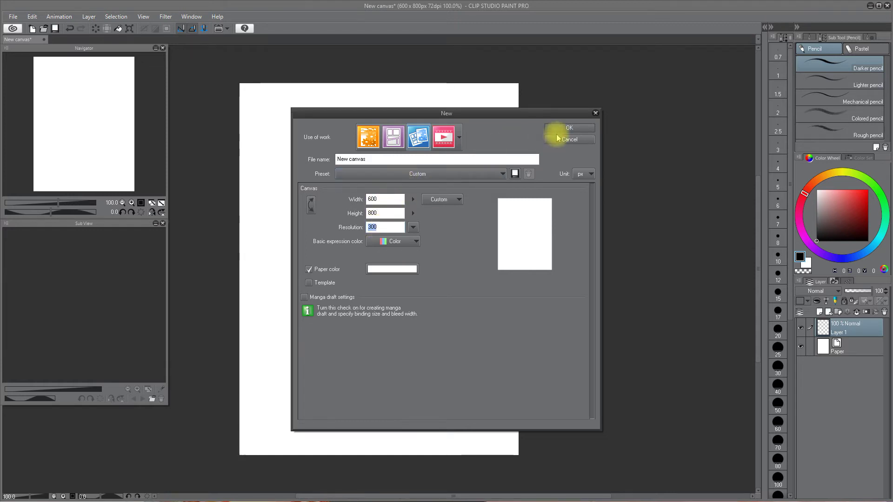
left_click(568, 128)
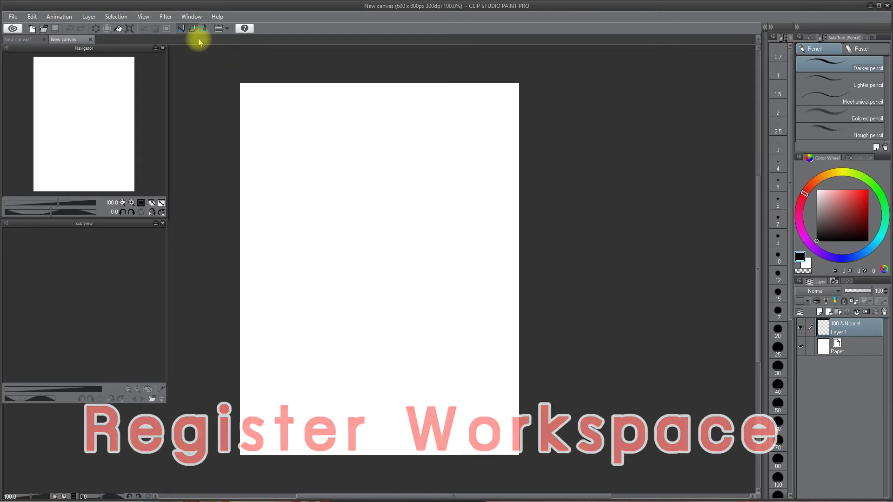
Step: Register the current palette layout as a workspace named UCX
left_click(149, 18)
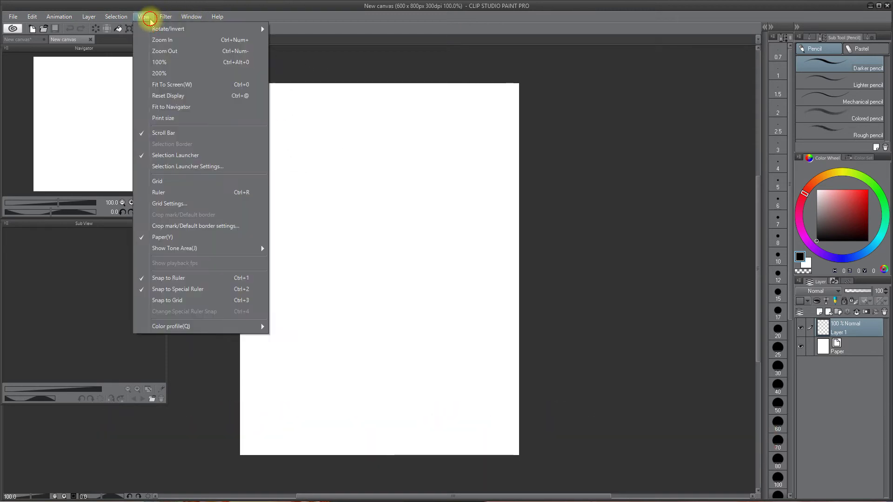
mouse_move(191, 20)
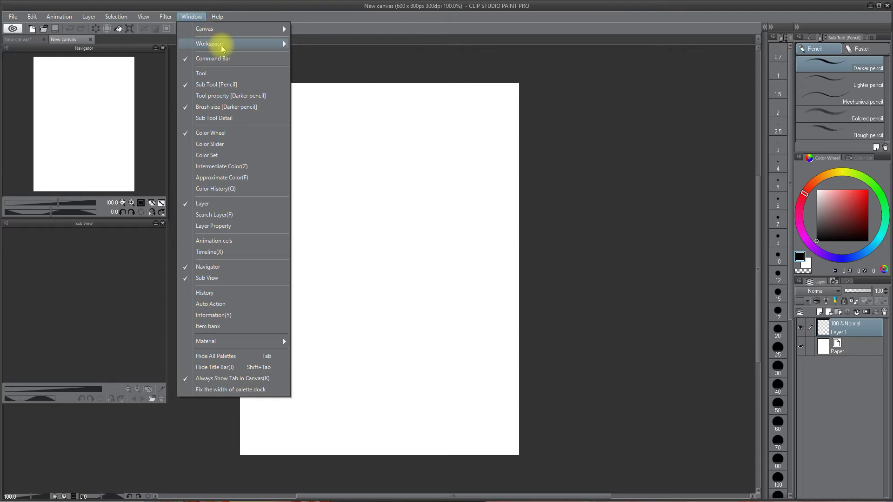
mouse_move(233, 44)
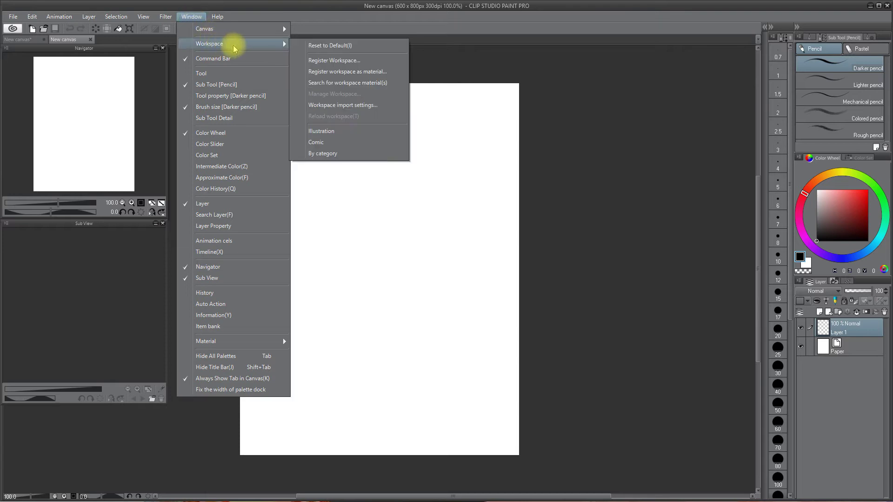
left_click(356, 61)
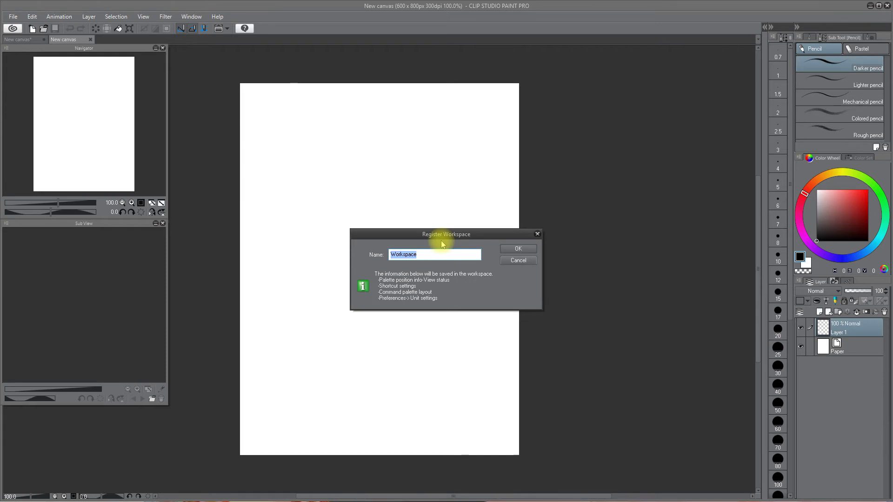
type("UCX")
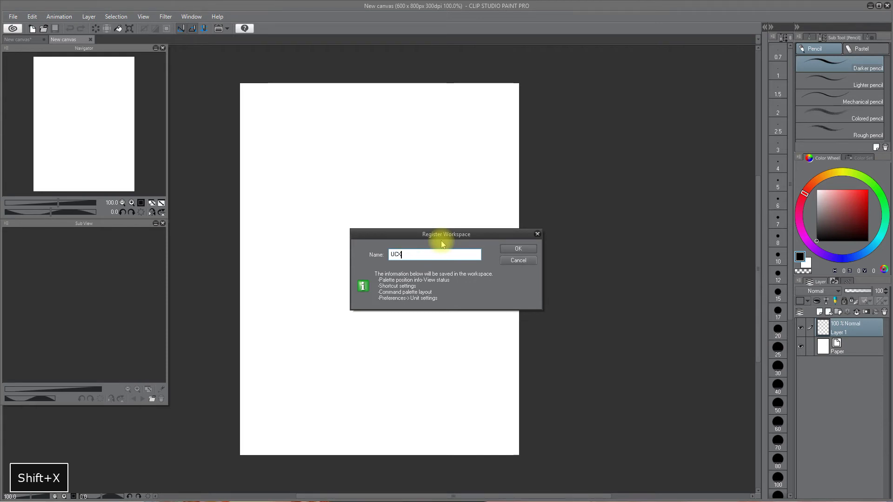
key("Return")
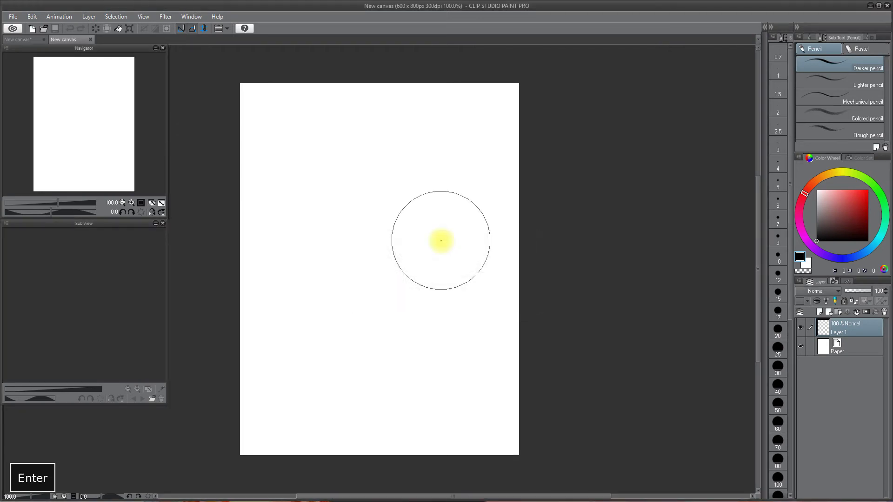
Step: Switch to the Illustration workspace, importing its shortcut settings, command bar layout and unit settings
left_click(189, 19)
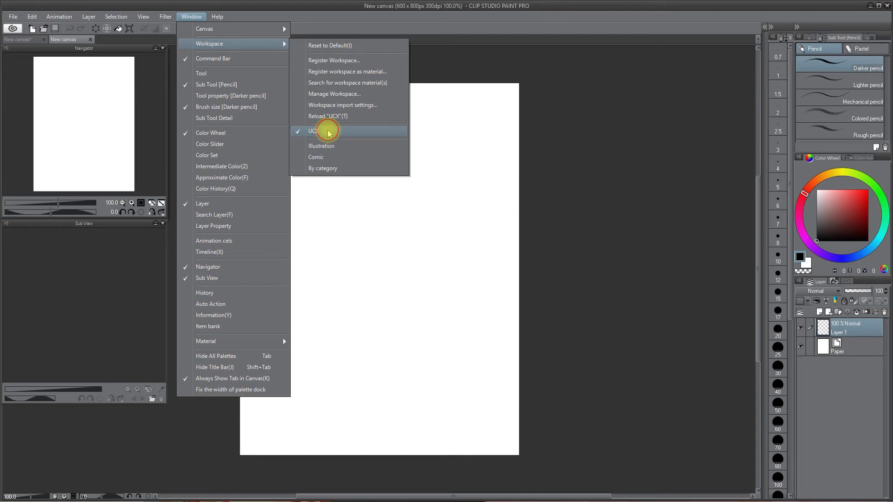
left_click(328, 133)
left_click(193, 17)
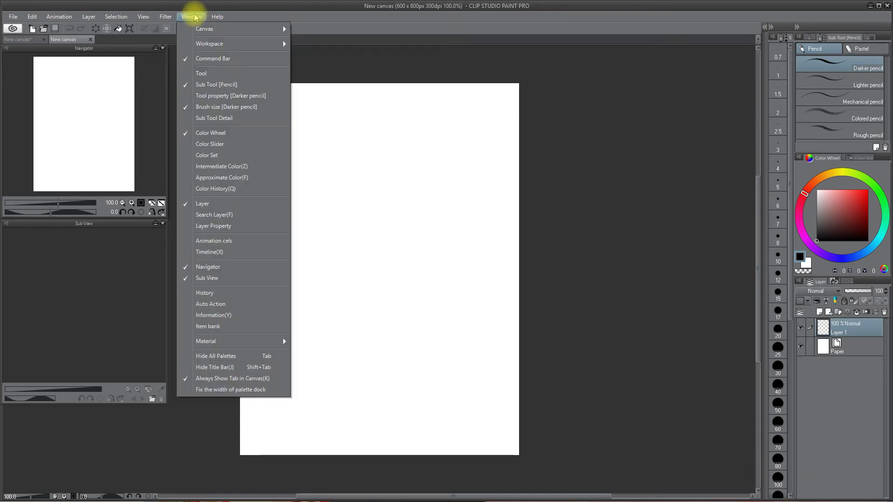
mouse_move(284, 42)
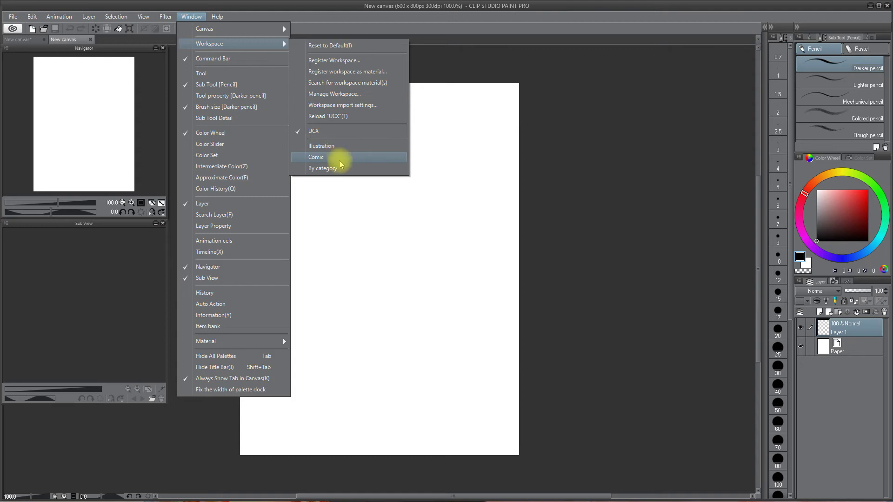
left_click(338, 146)
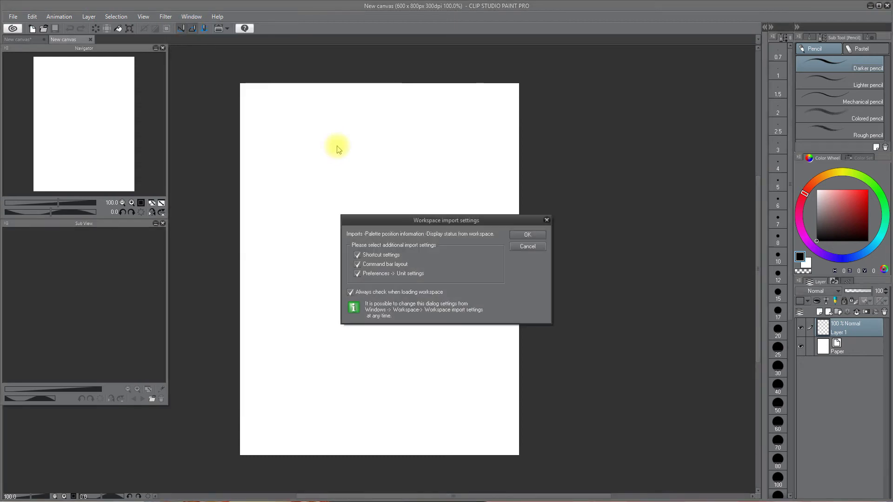
left_click(512, 237)
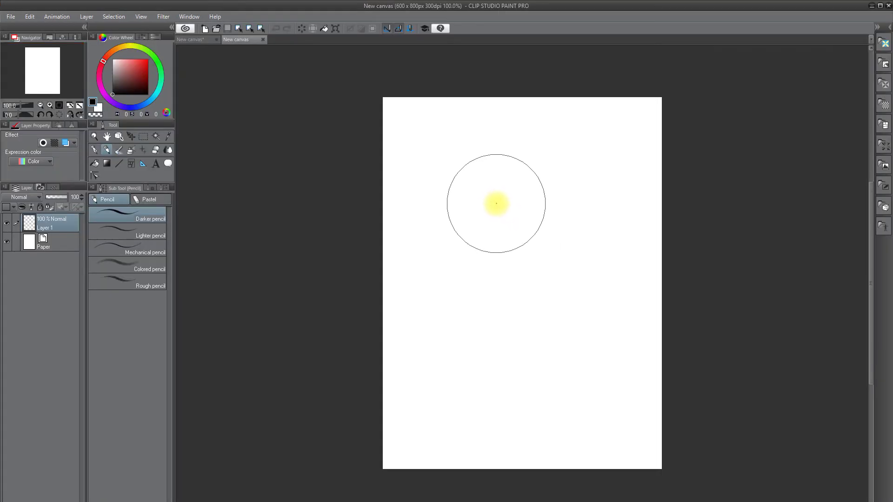
Step: Switch back to the registered UCX workspace and accept its import settings
left_click(190, 17)
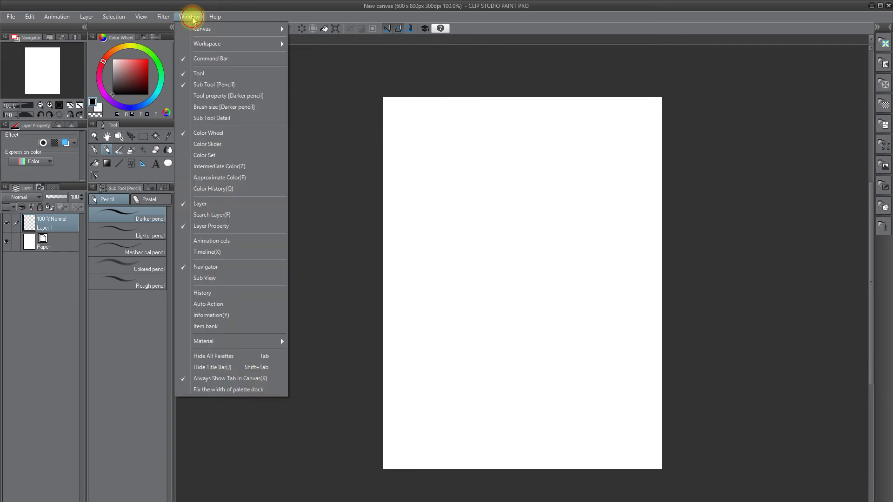
mouse_move(207, 42)
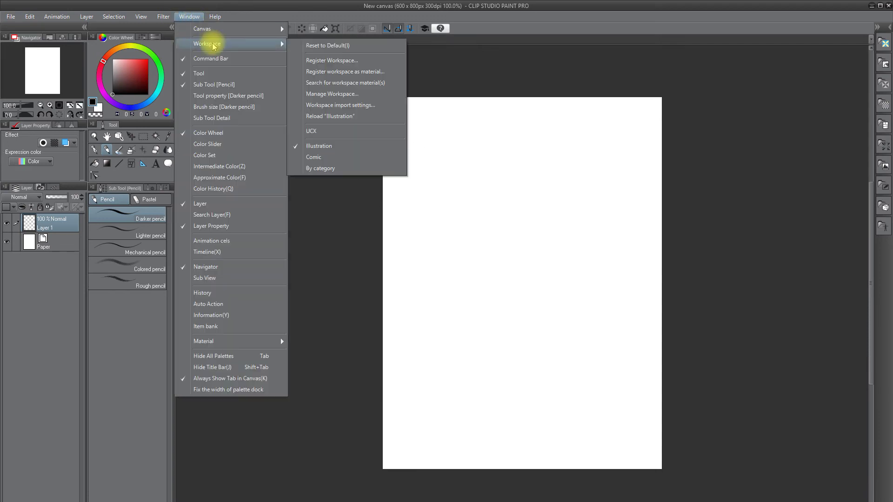
left_click(331, 117)
left_click(522, 235)
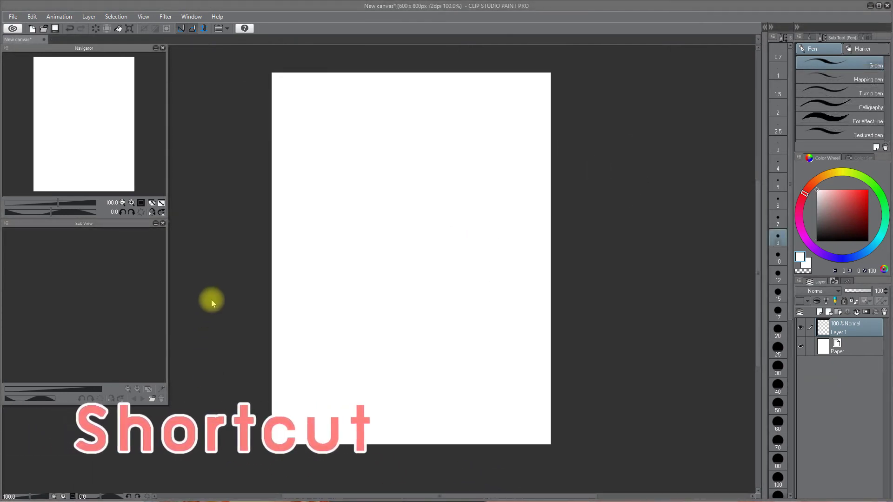
Step: Review the Rotate/Invert shortcuts of the View commands in Shortcut Settings, examining the keys for Reset Rotate and Flip Horizontal
left_click(13, 18)
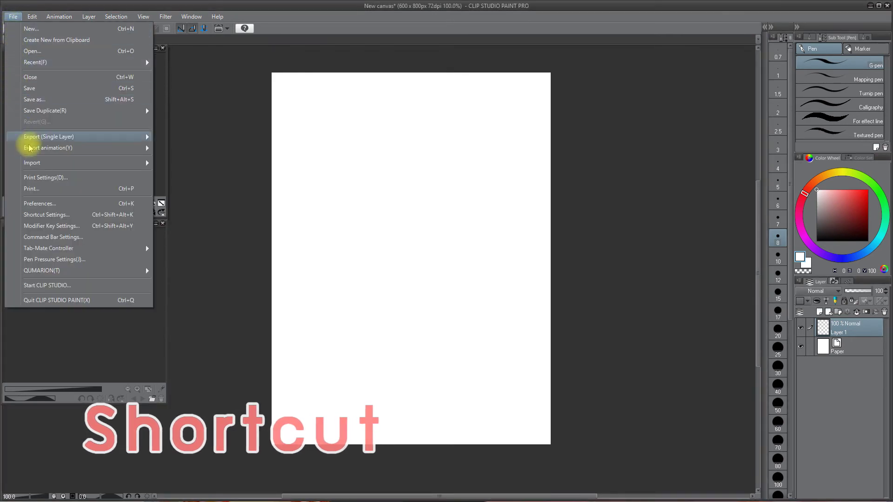
left_click(67, 218)
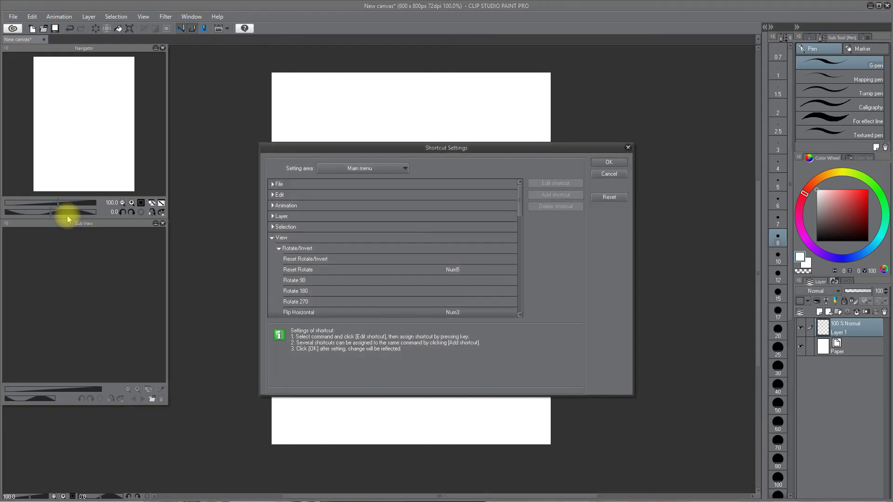
left_click(356, 169)
left_click(352, 176)
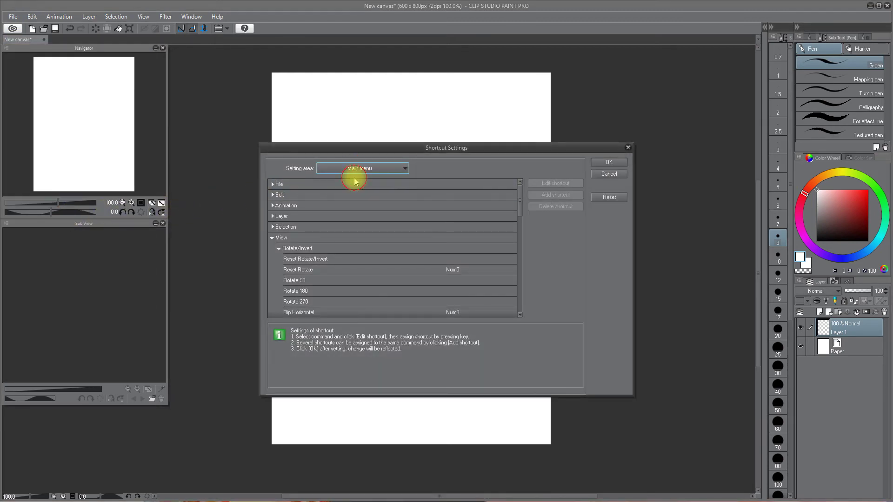
left_click(277, 237)
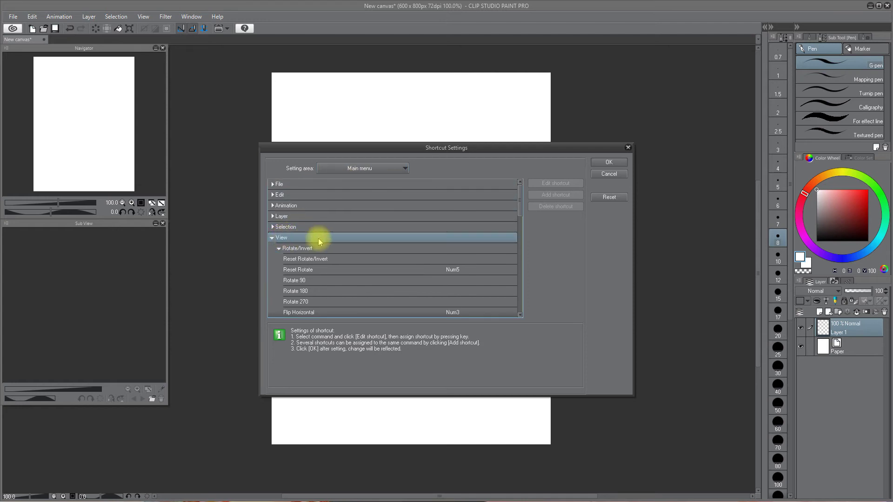
scroll(409, 247, "down", 2)
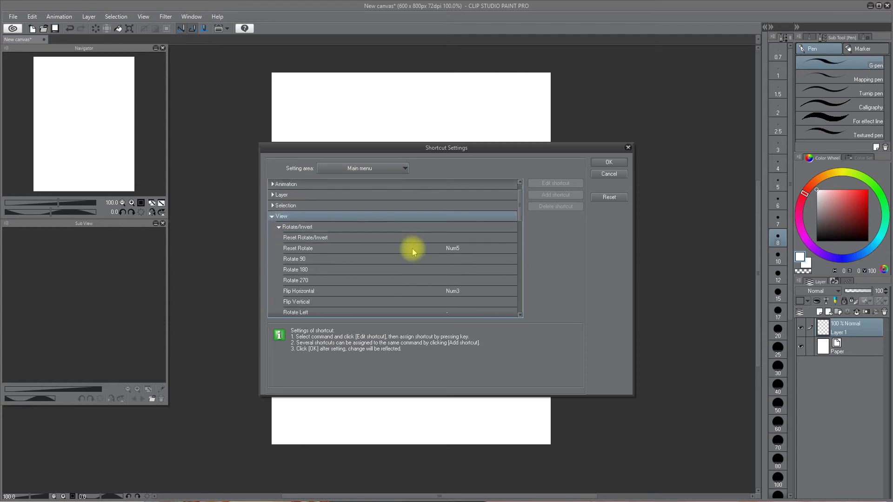
left_click(415, 249)
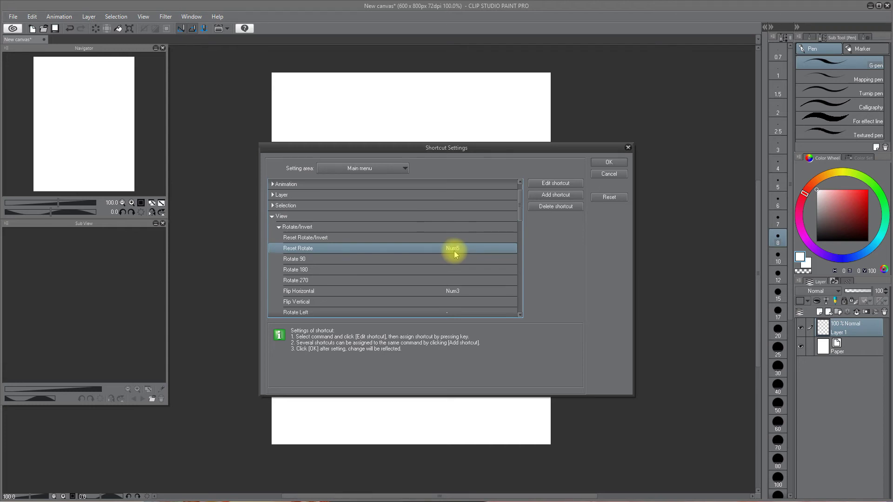
left_click(403, 290)
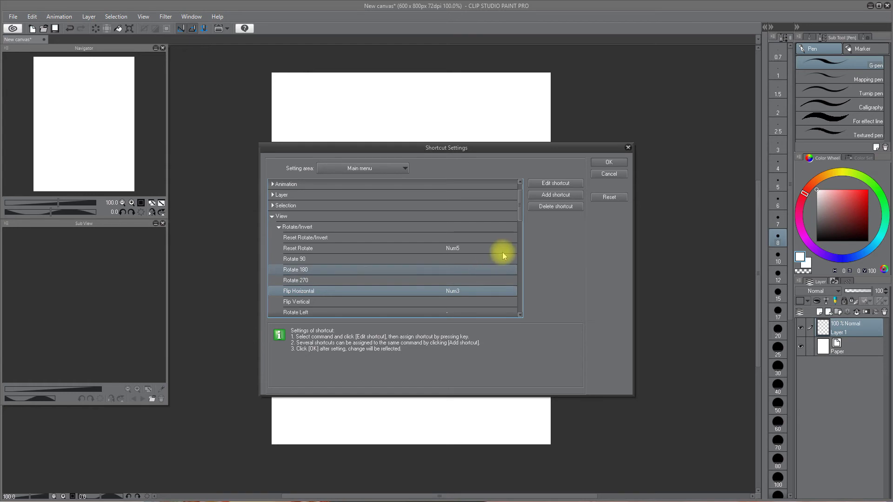
left_click(613, 163)
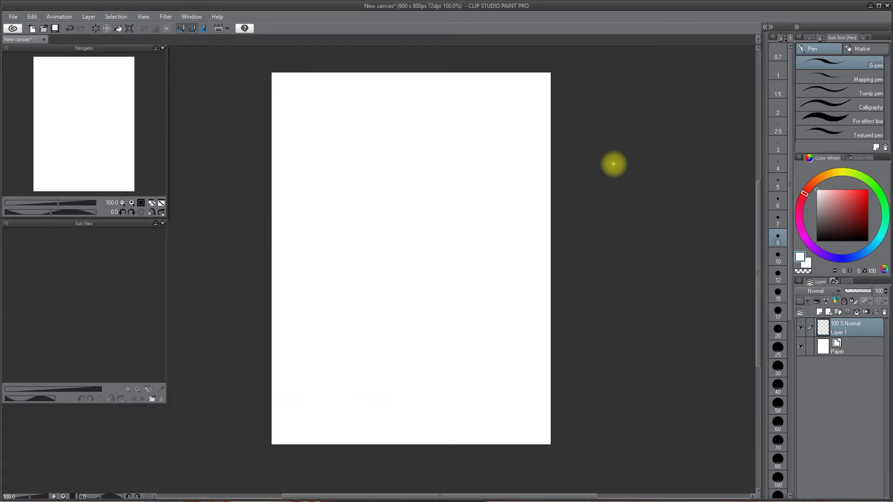
Step: Draw a curved freehand squiggle across the middle of the canvas with the Darker pencil in black
key("p")
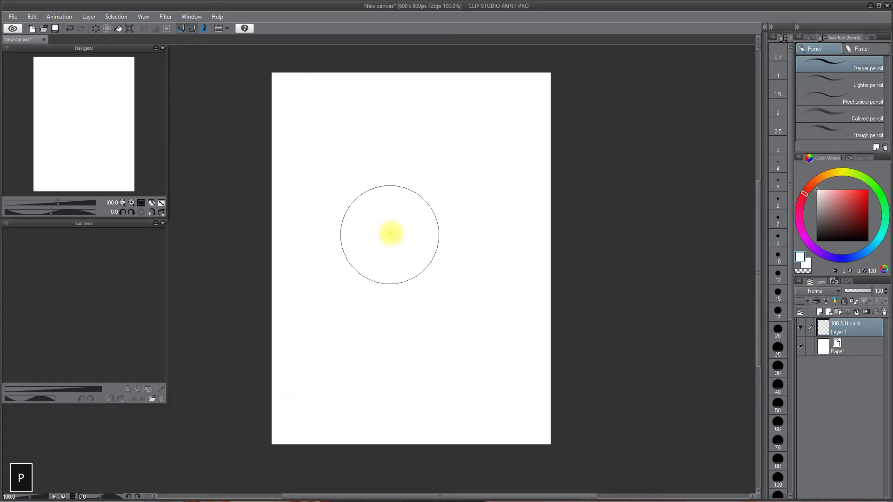
left_click(816, 241)
mouse_move(377, 205)
left_mouse_down()
mouse_move(418, 249)
mouse_move(381, 240)
mouse_move(413, 272)
mouse_move(483, 250)
left_mouse_up()
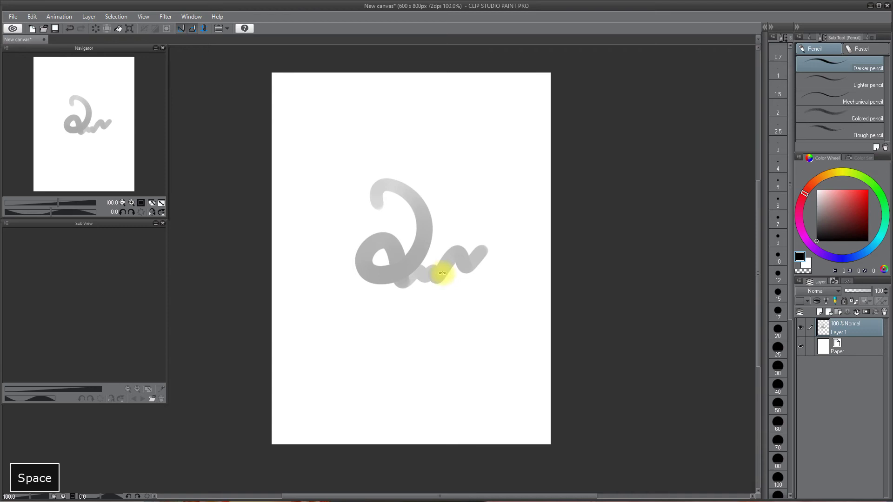
Step: Test the view shortcuts by rotating the canvas, resetting its rotation and flipping it horizontally several times
left_click_drag(460, 281, 496, 219)
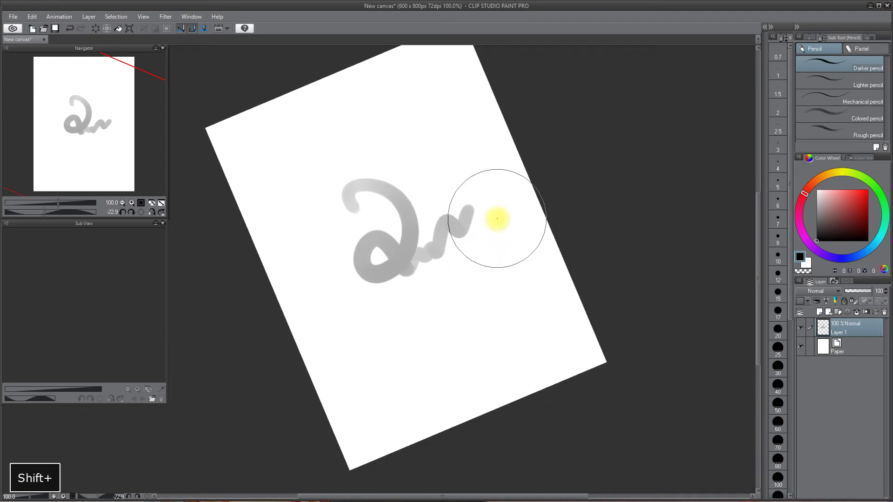
key("5")
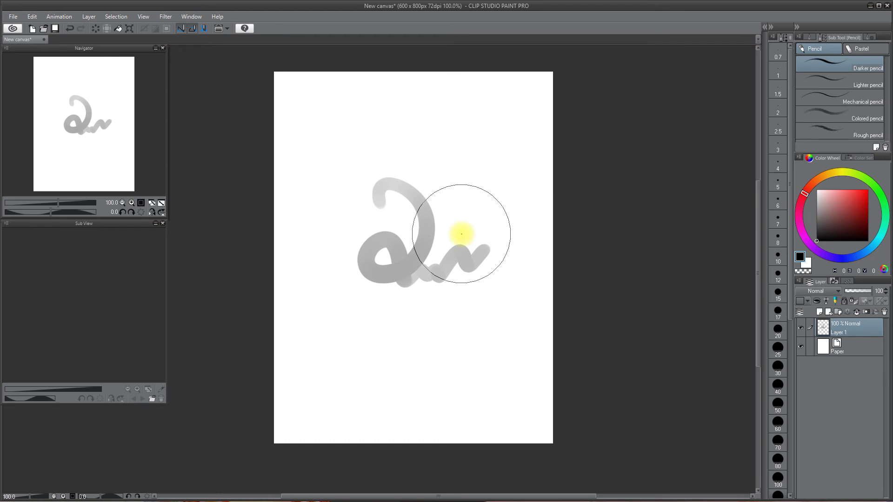
key("3")
key("3")
key("3")
key("3")
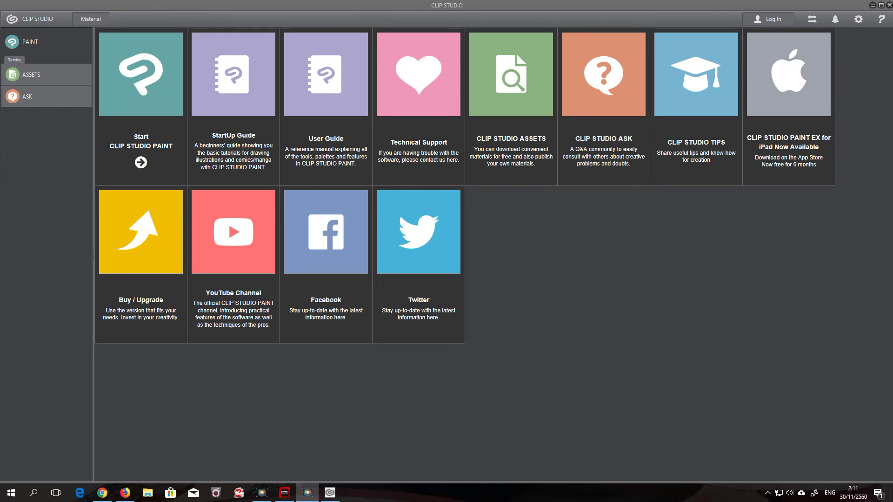
Step: Start Clip Studio Paint from the CLIP STUDIO launcher and pin the program to the taskbar
left_click(474, 7)
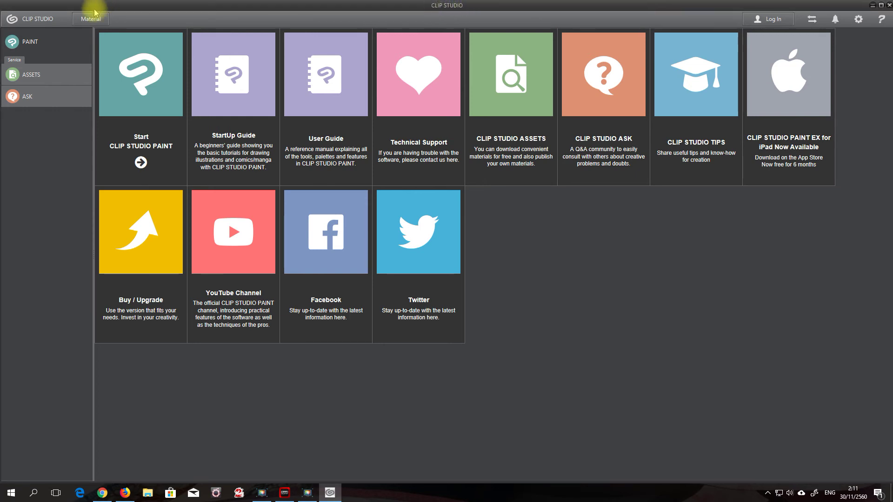
left_click(34, 45)
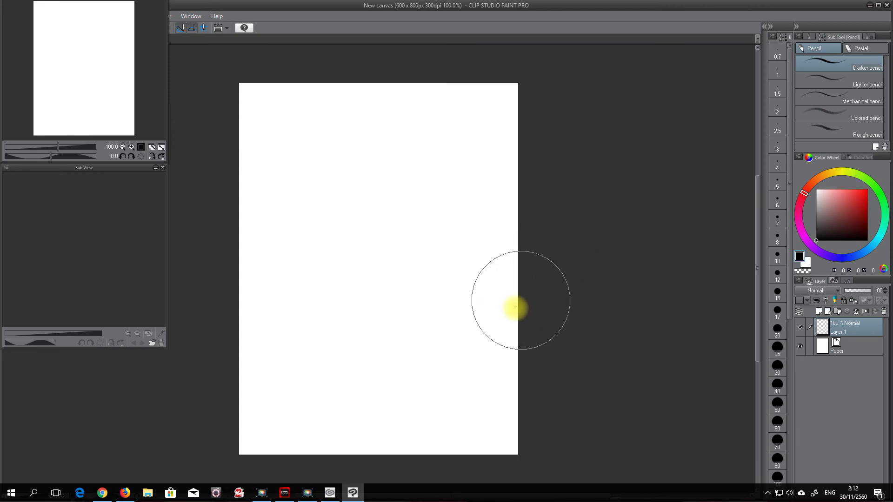
right_click(360, 497)
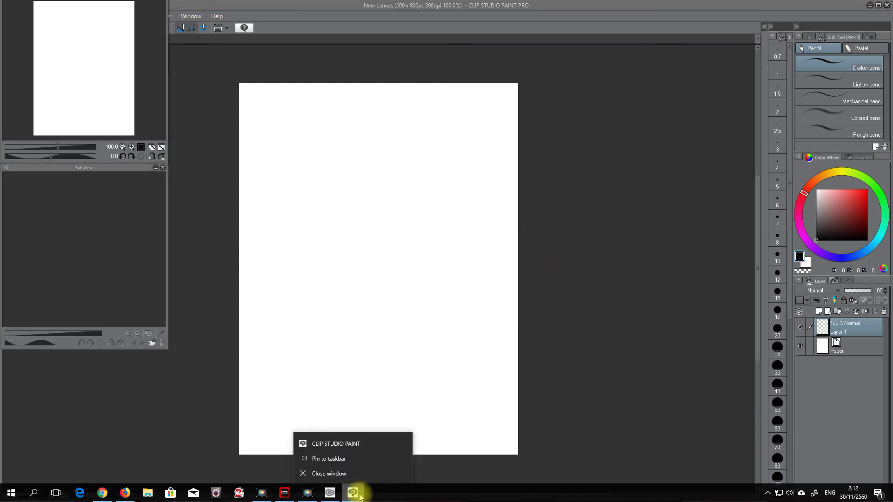
left_click(350, 458)
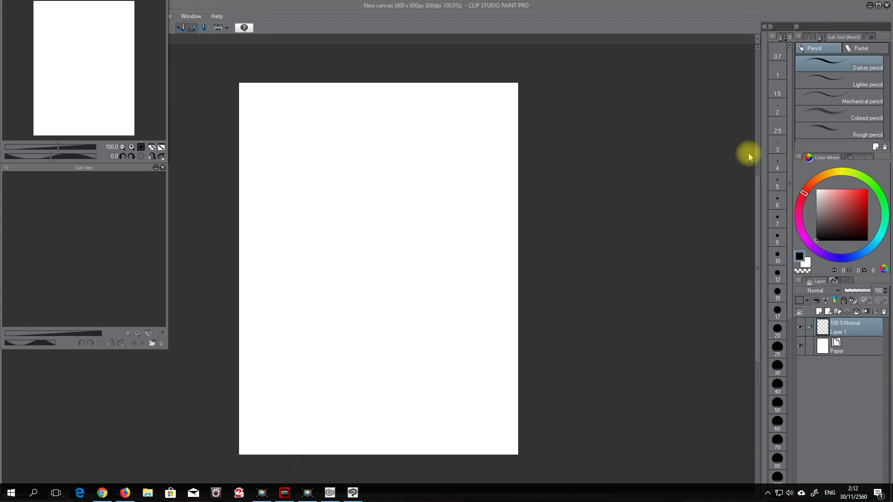
left_click(869, 6)
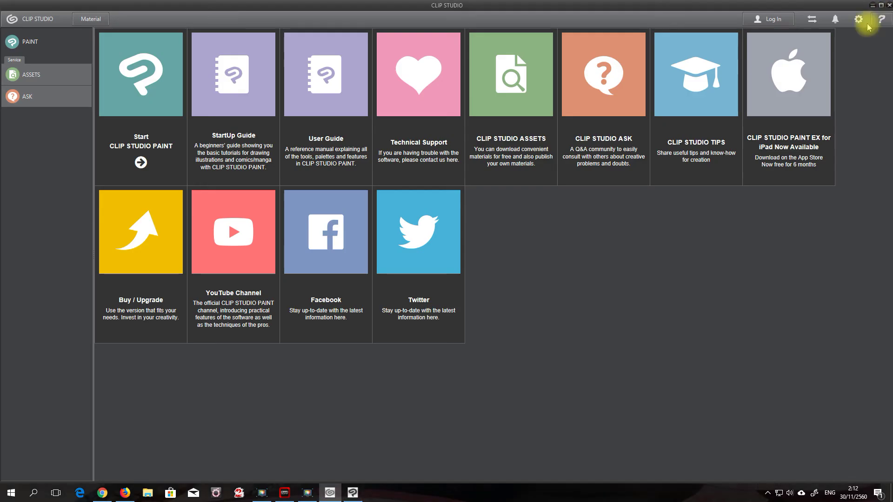
right_click(352, 494)
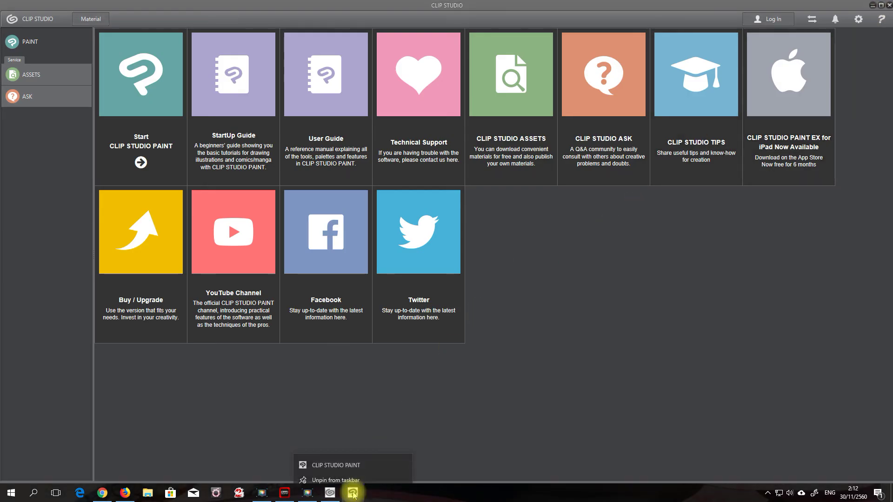
left_click(353, 495)
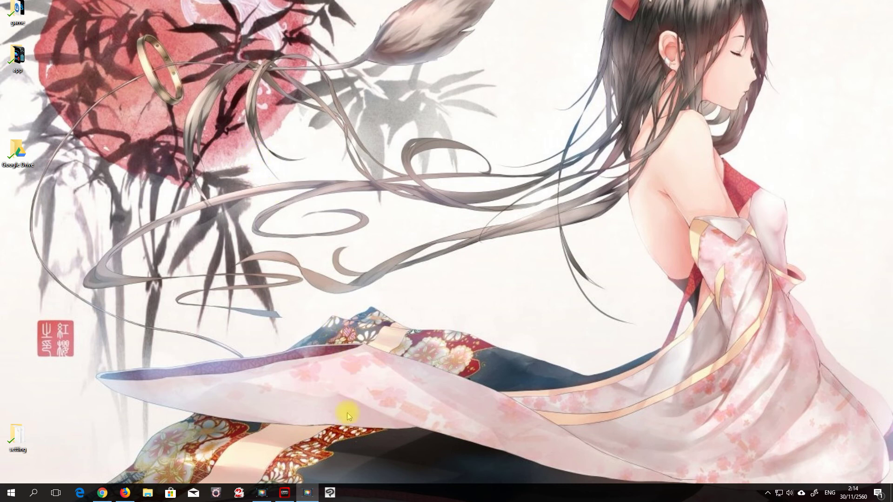
Step: Open the file location of the pinned CLIP STUDIO PAINT shortcut through its properties
right_click(334, 494)
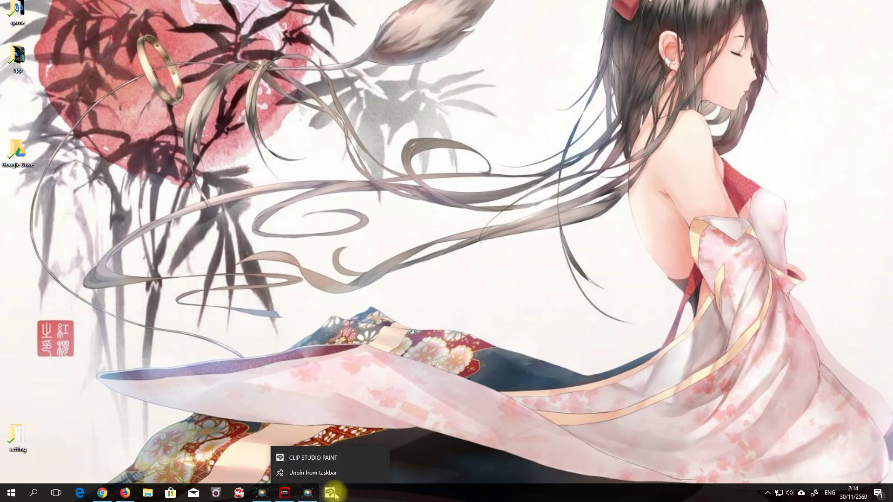
right_click(320, 457)
left_click(352, 447)
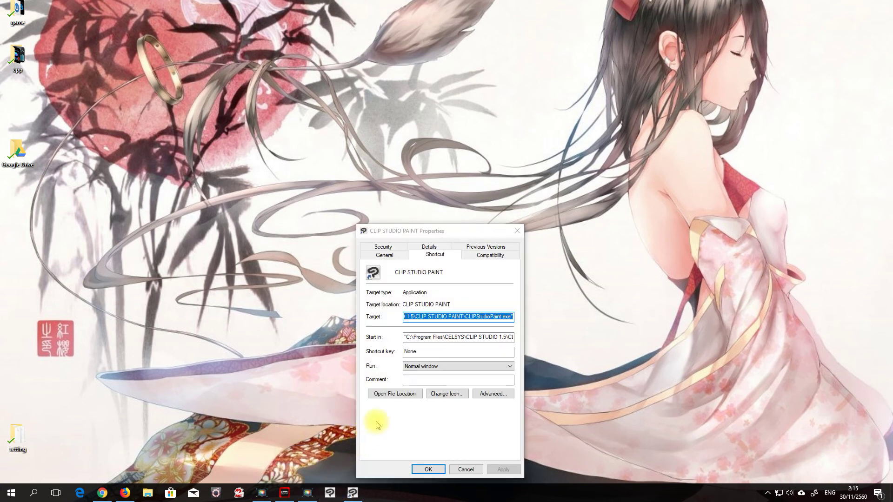
left_click(399, 393)
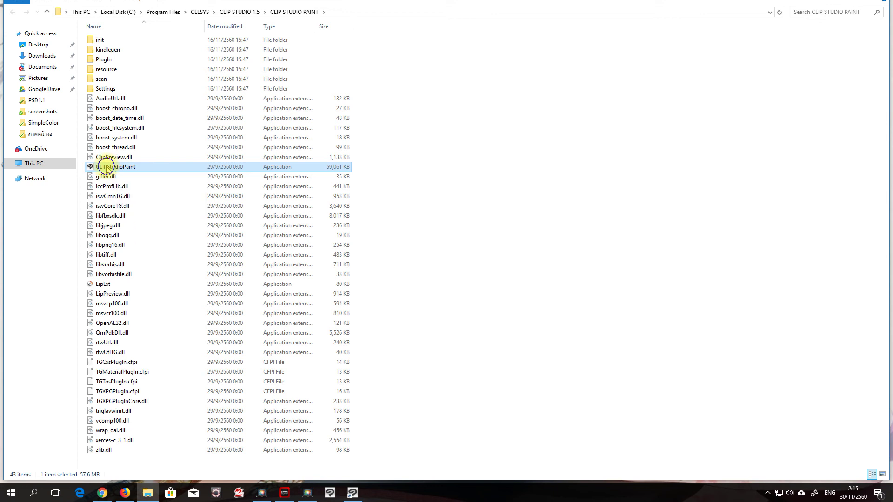
Step: Create a desktop shortcut for the CLIPStudioPaint application and open the program from it
right_click(107, 169)
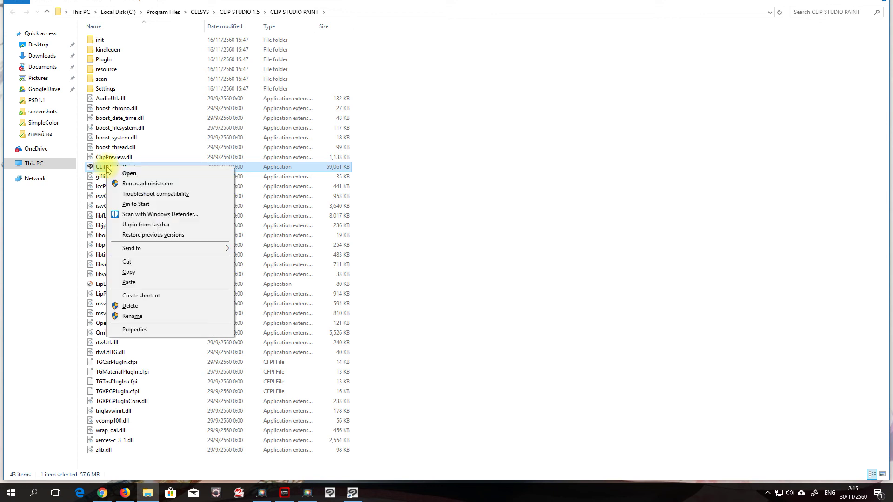
mouse_move(212, 249)
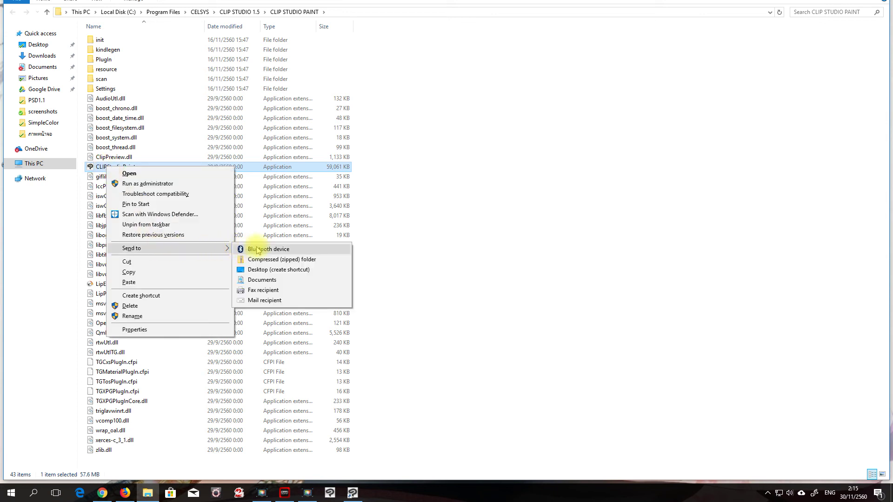
left_click(279, 270)
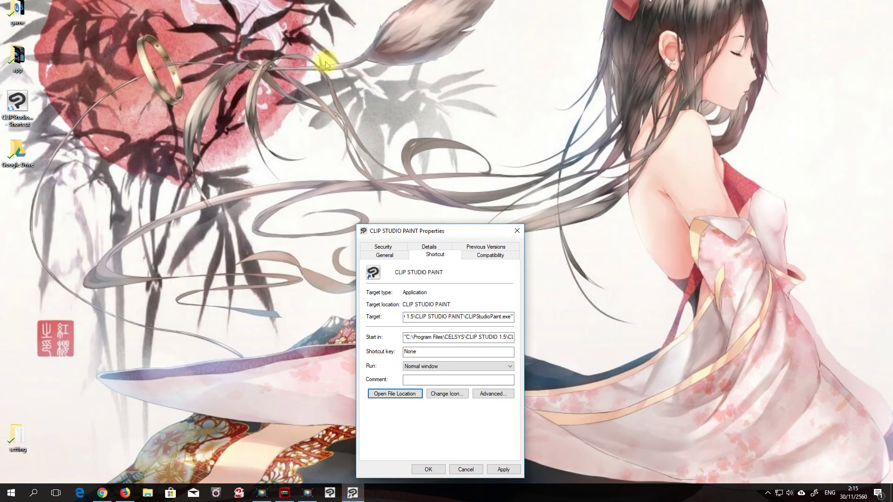
left_click(24, 107)
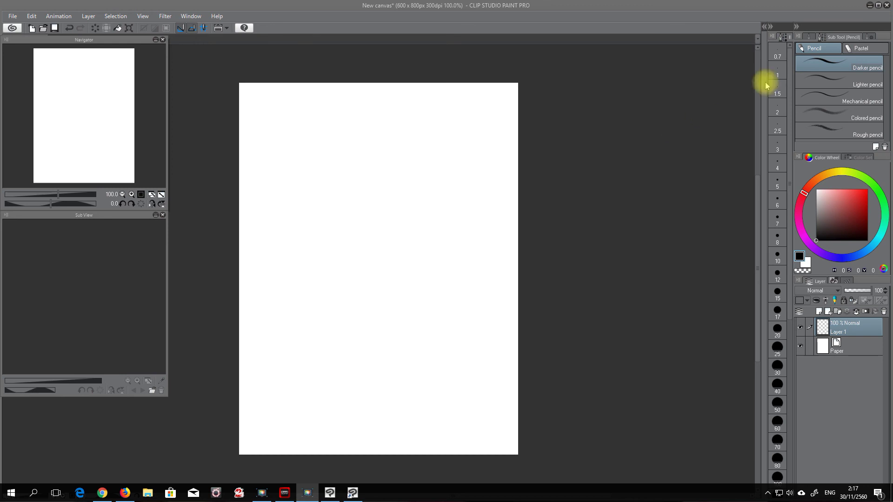
Step: Close Clip Studio Paint without saving the new canvas and dismiss the shortcut's properties
left_click(887, 5)
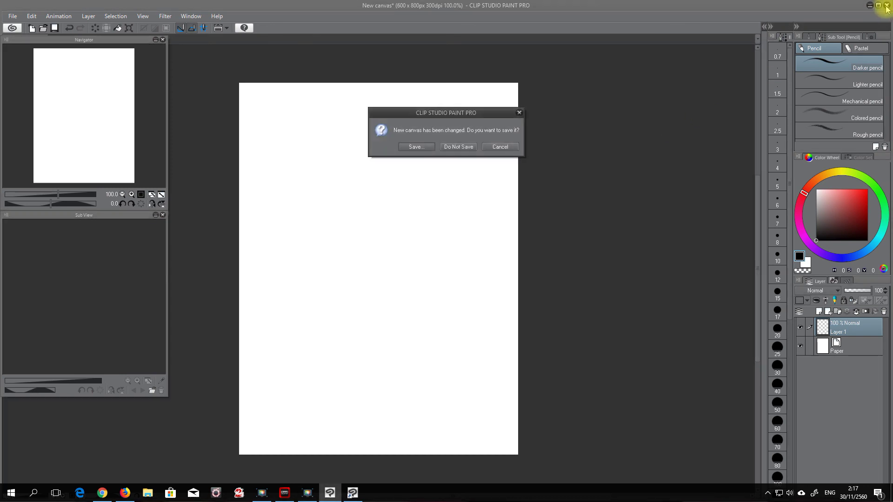
left_click(458, 146)
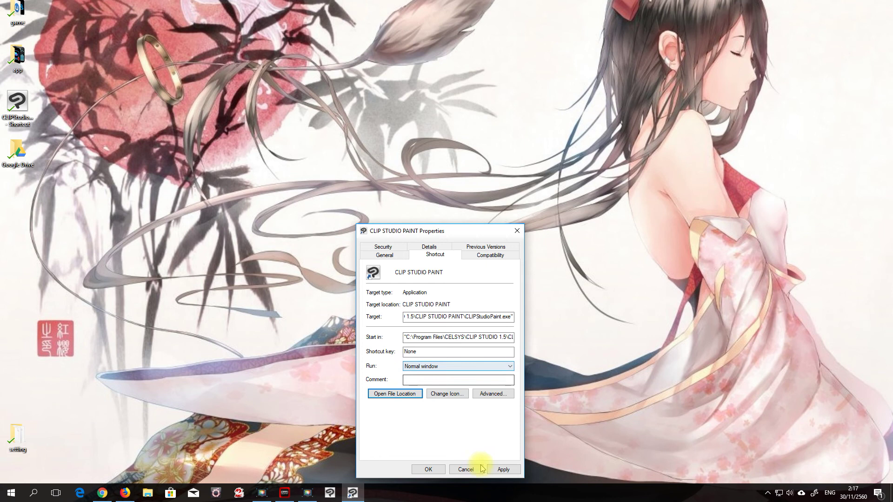
left_click(465, 470)
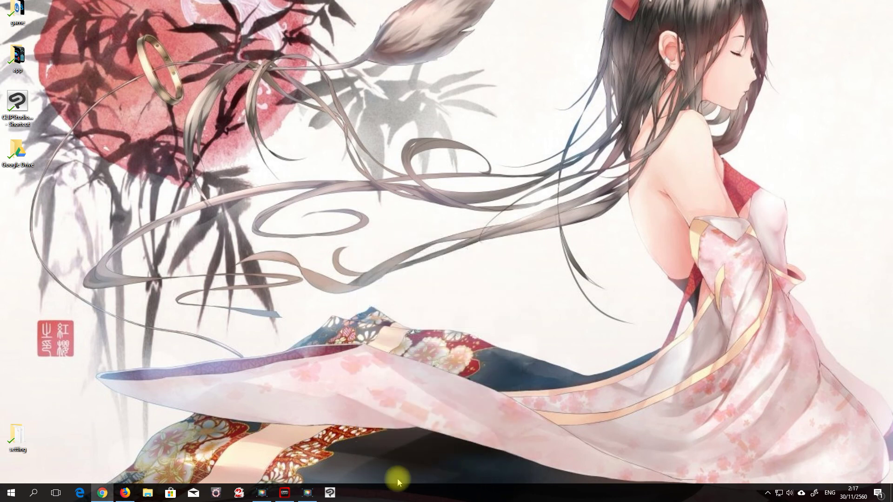
Step: Relaunch Clip Studio Paint with the Initial boot dialog and revert all listed settings to their initial state
left_click(330, 493, "shift")
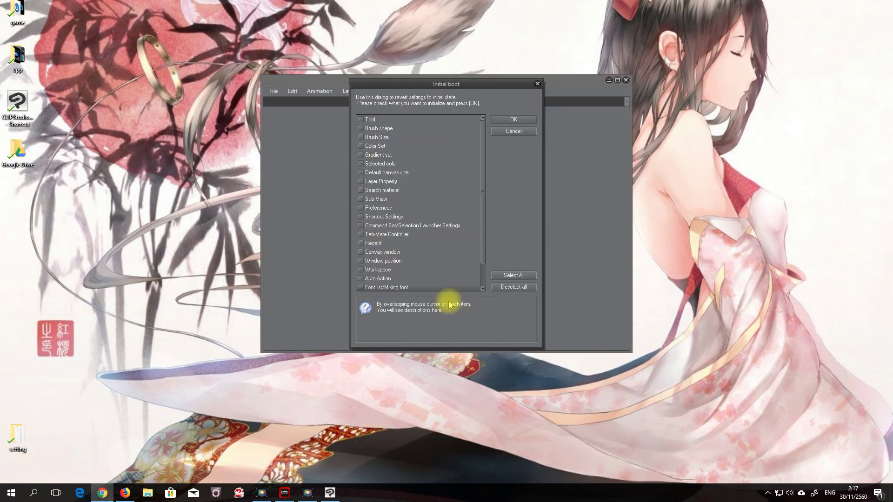
left_click_drag(485, 220, 482, 252)
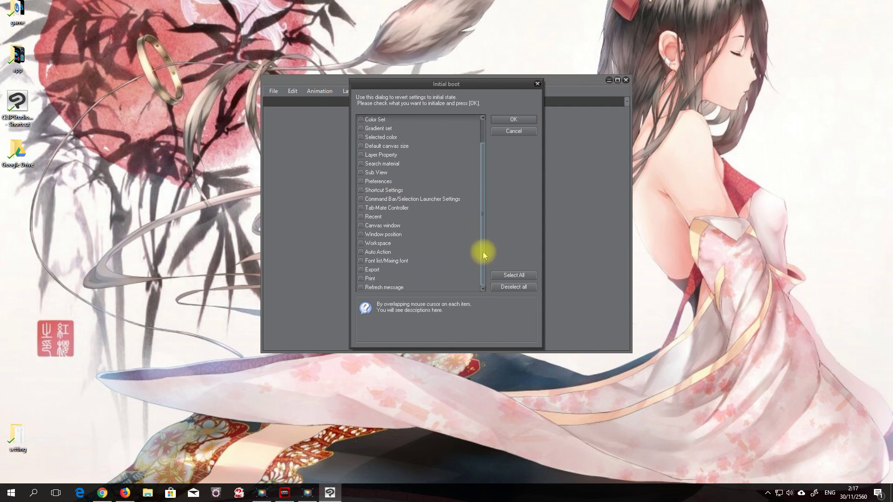
left_click(515, 276)
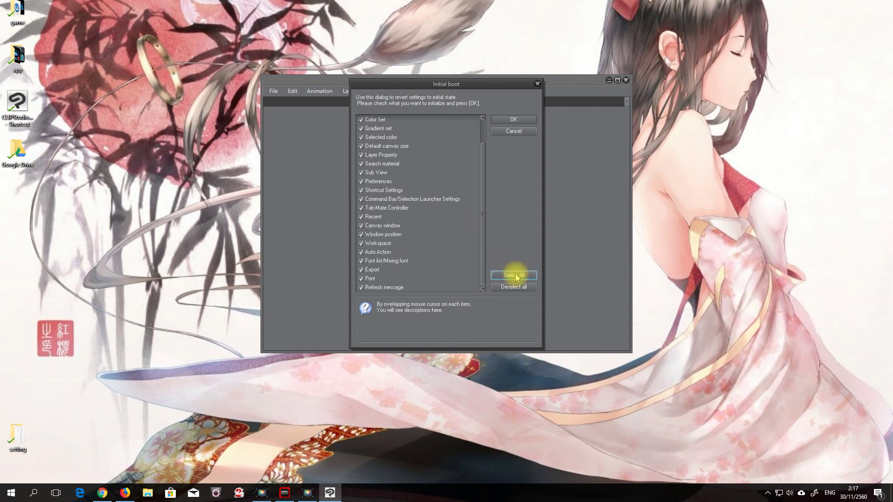
left_click(515, 120)
left_click(463, 146)
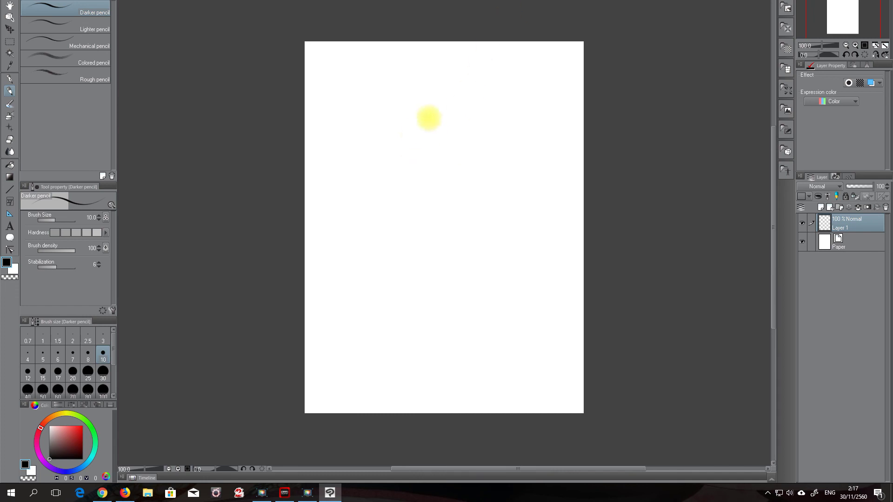
Step: Restore the Paint window to a floating size, move it to the desktop's upper-left corner and enlarge it to fill the area above the taskbar
key("super+Down")
mouse_move(786, 12)
left_mouse_down()
mouse_move(791, 21)
mouse_move(311, 22)
mouse_move(268, 10)
left_mouse_up()
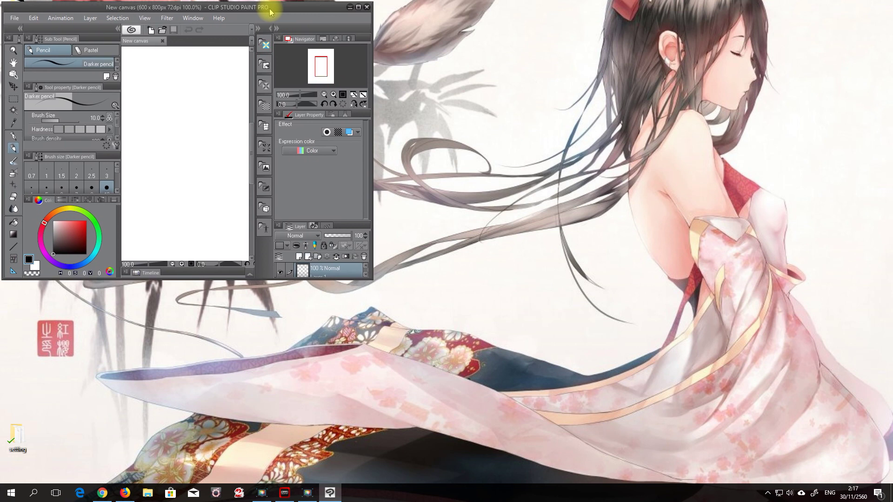
mouse_move(372, 277)
left_mouse_down()
mouse_move(877, 409)
mouse_move(888, 481)
left_mouse_up()
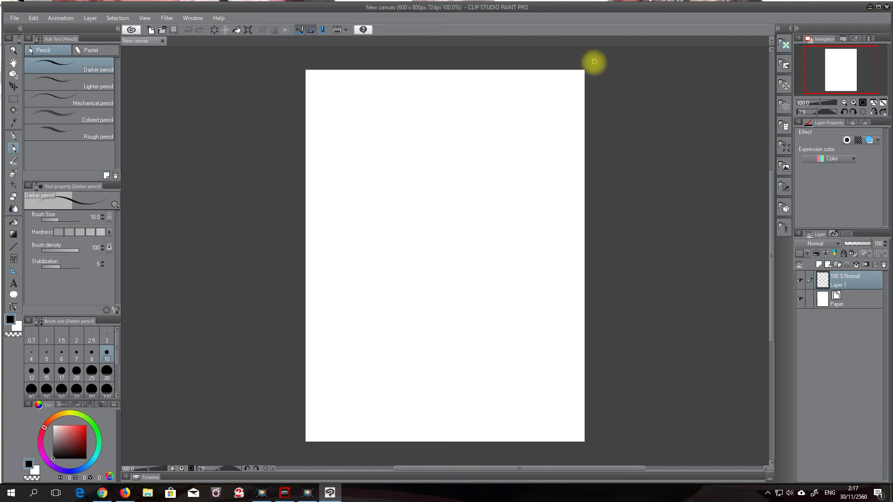